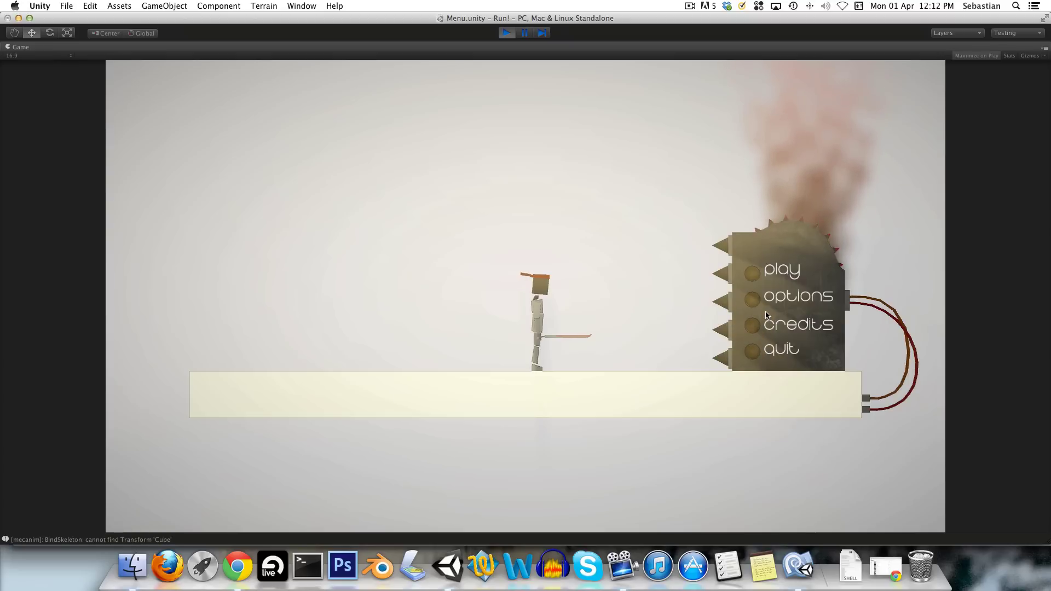
# - Start the game from its main menu and playtest running and jumping towards the spikes and swinging log
pyautogui.click(754, 275)
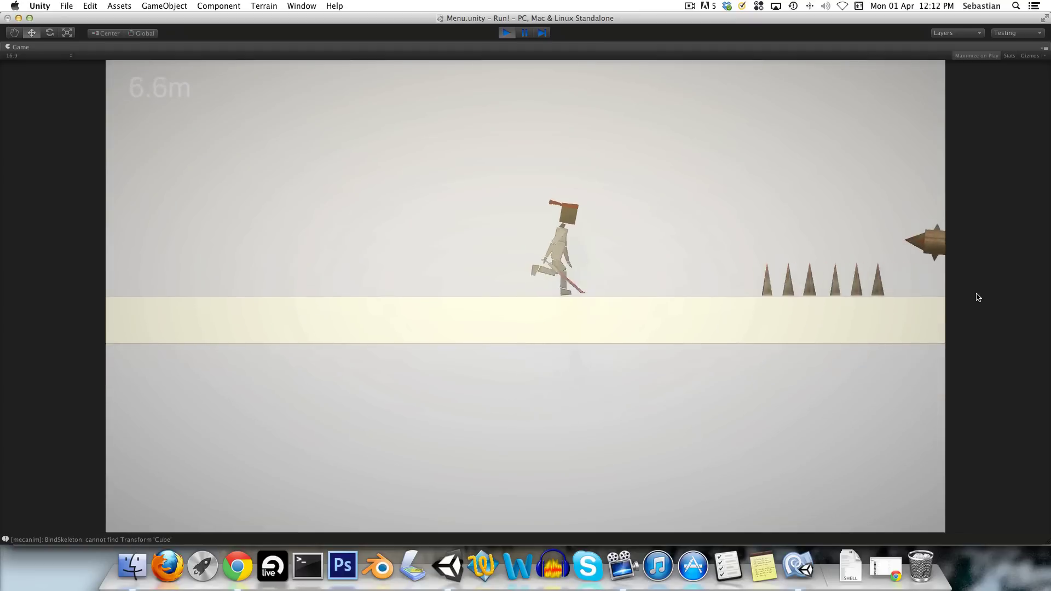
pyautogui.press('Left')
pyautogui.press('space')
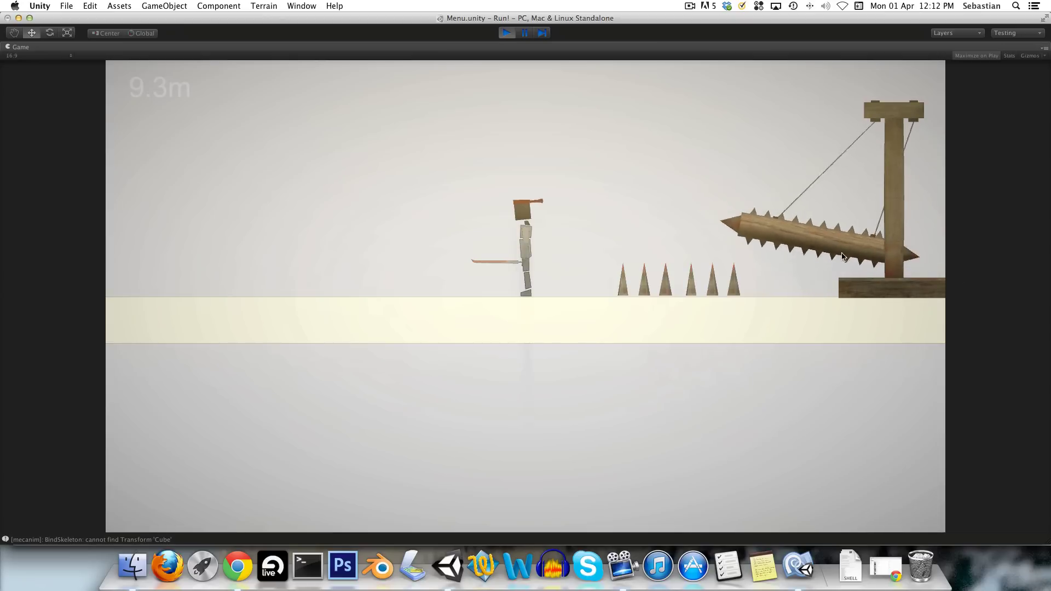
pyautogui.press('Left')
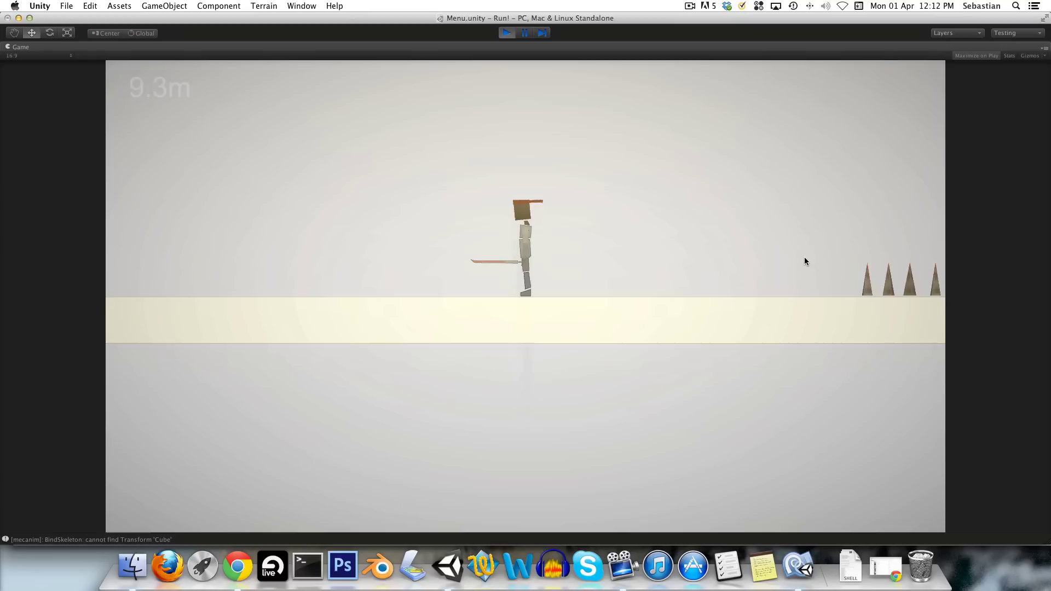
pyautogui.press('Right')
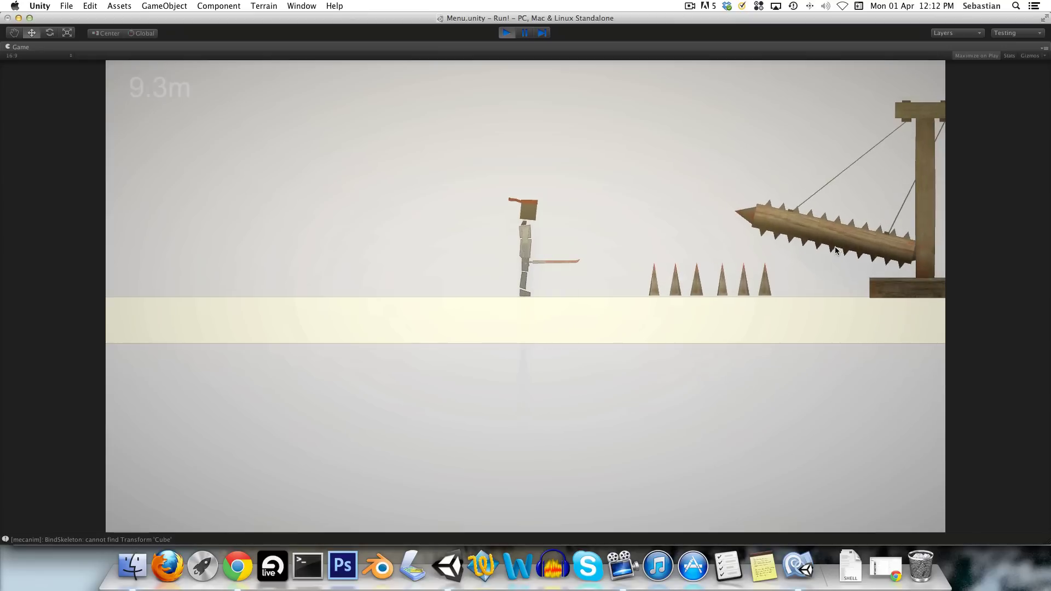
pyautogui.press('Right')
pyautogui.press('space')
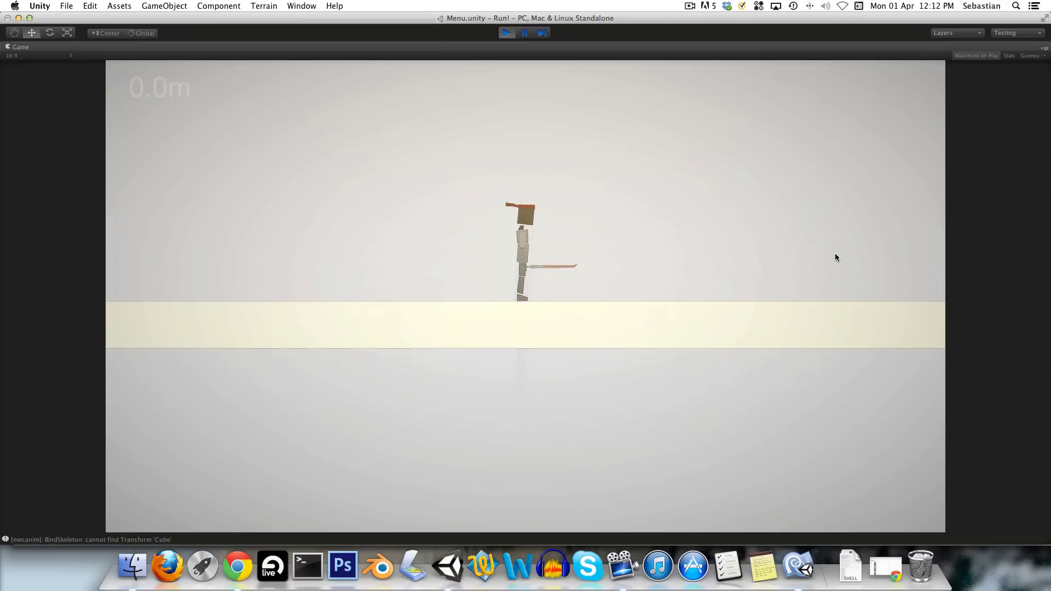
# - Run the character from the start again, jumping over the spikes into the swinging log
pyautogui.press('Right')
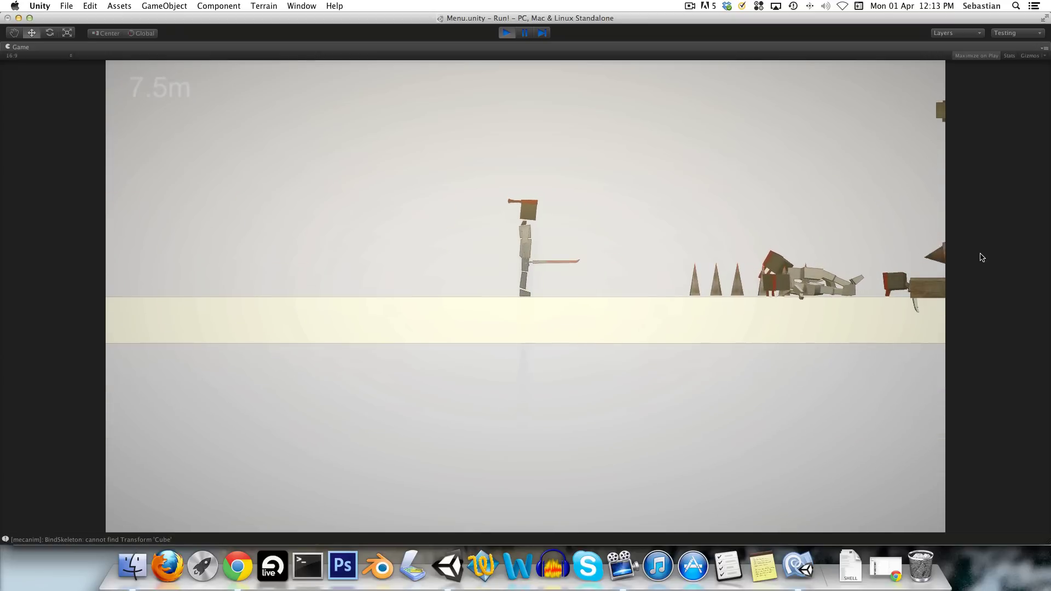
pyautogui.press('Right')
pyautogui.press('space')
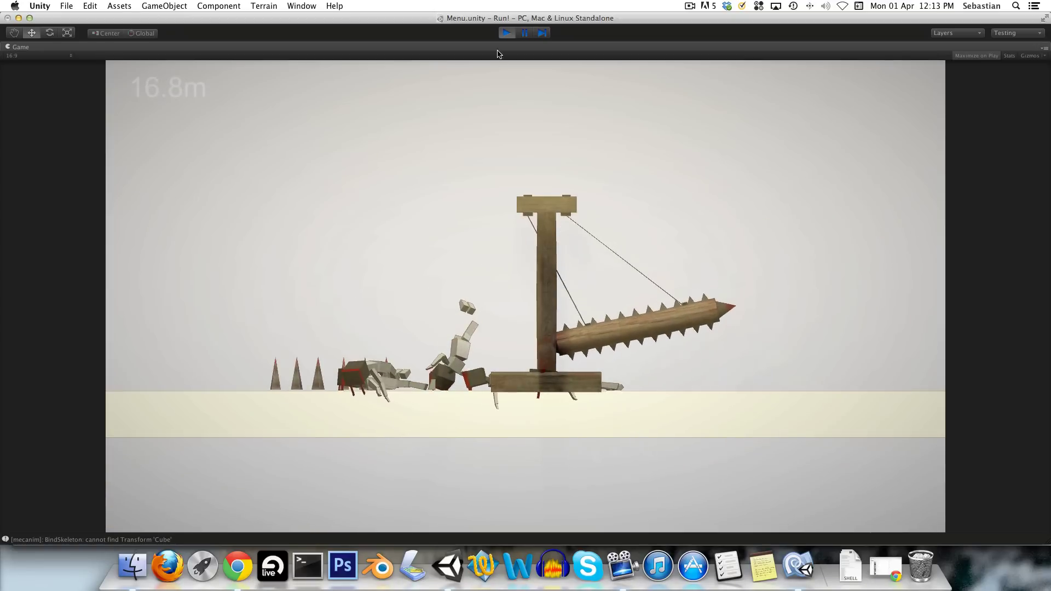
# - Stop the playtest and open the Testing scene, viewing the Level scene on the way
pyautogui.click(506, 33)
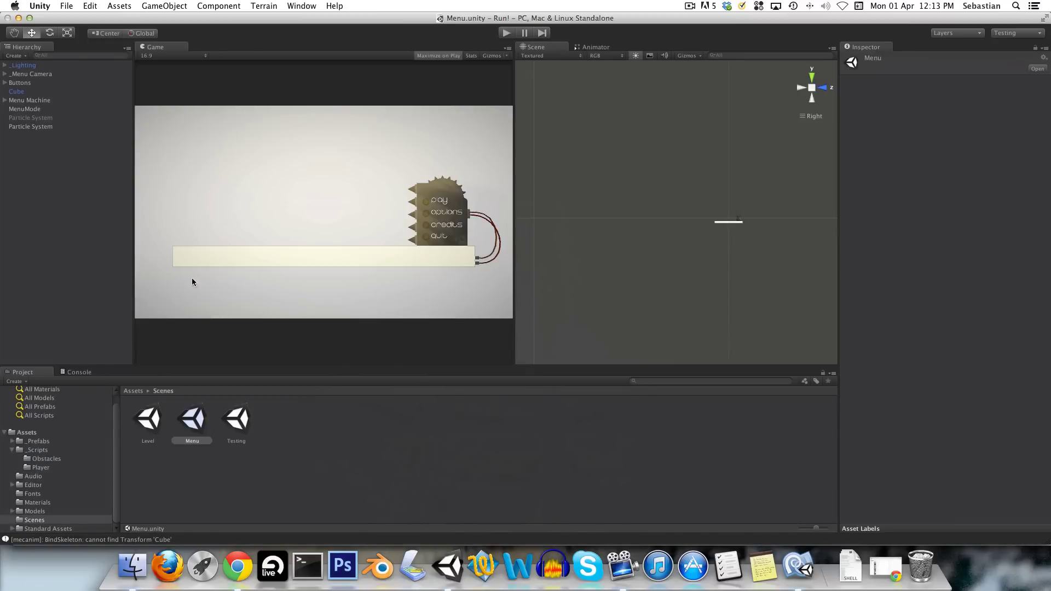
pyautogui.doubleClick(151, 426)
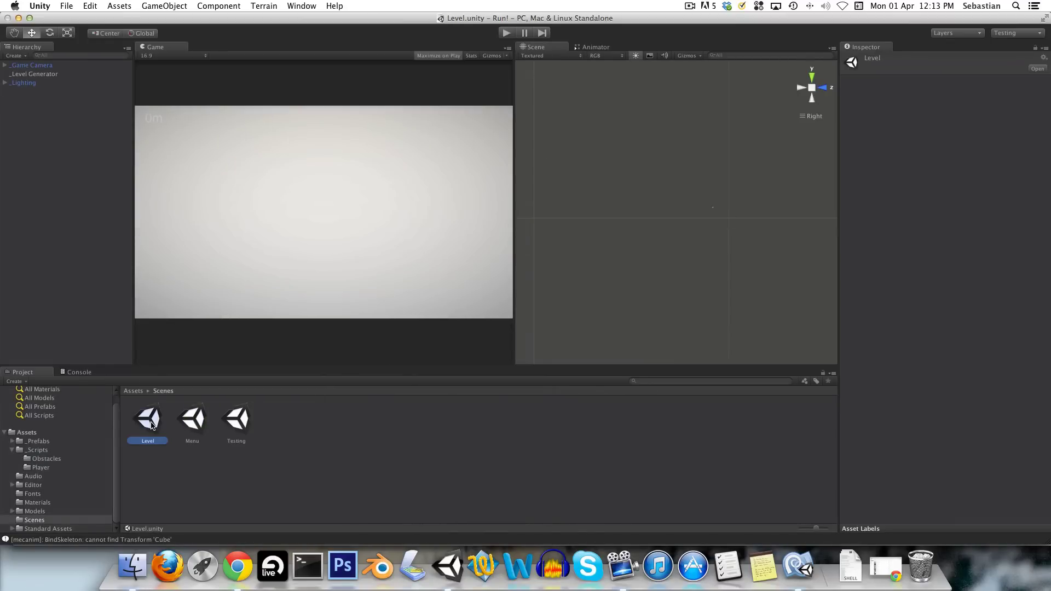
pyautogui.doubleClick(237, 423)
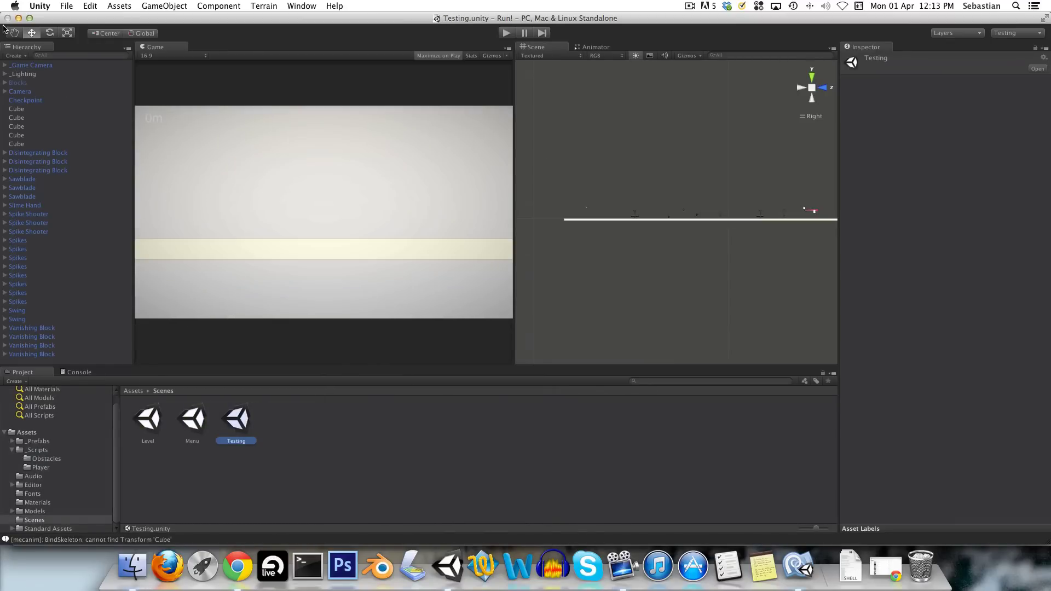
# - Move _Game Camera along the Z axis to about -40.5, just past the first swinging log
pyautogui.click(35, 65)
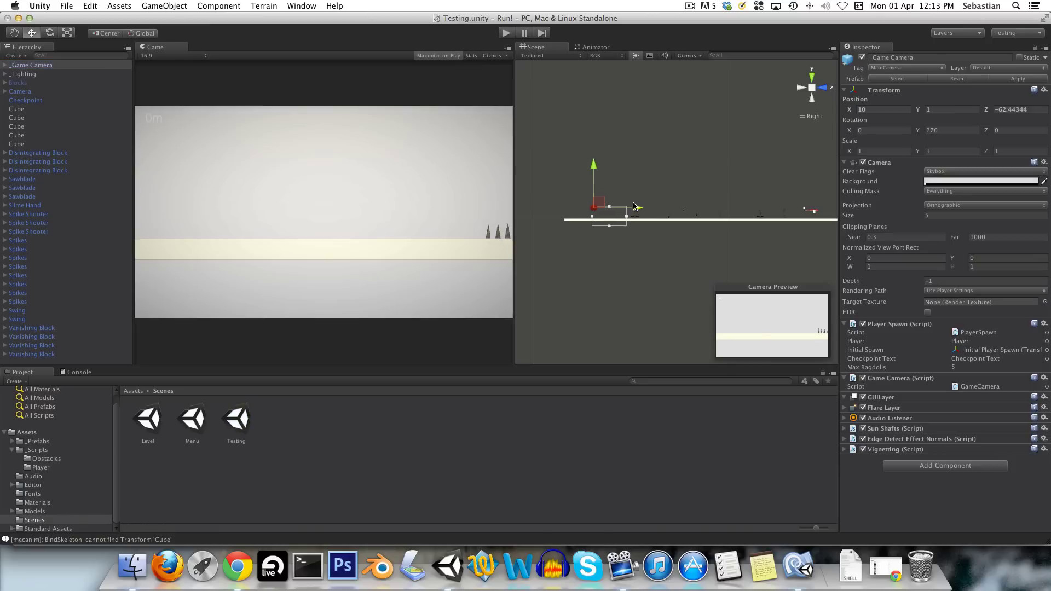
pyautogui.moveTo(652, 206); pyautogui.dragTo(681, 206)
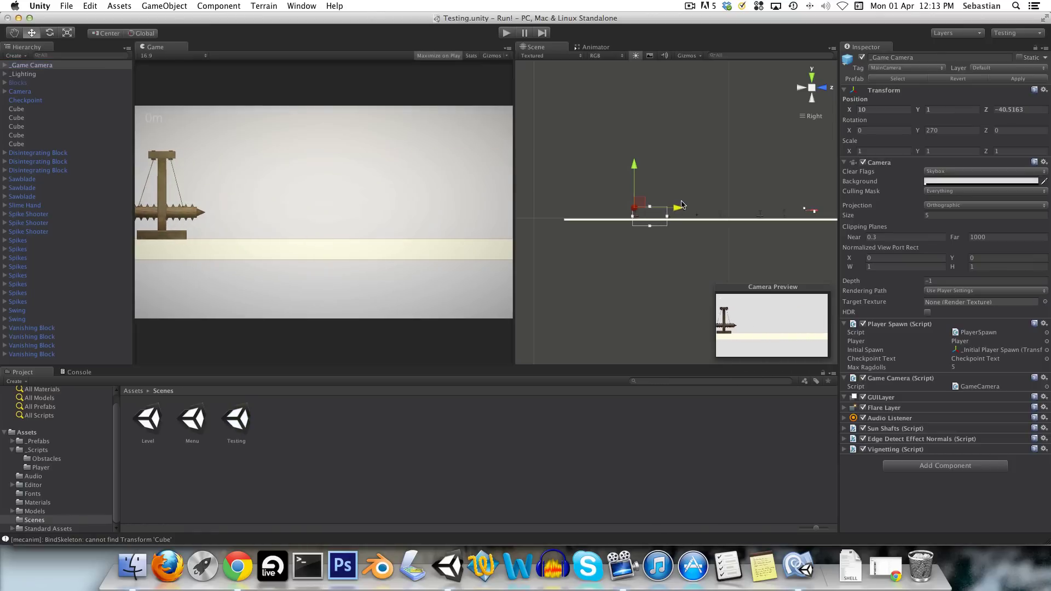
# - Playtest the Testing scene, moving the character back and forth and jumping near the first spike shooter
pyautogui.click(504, 34)
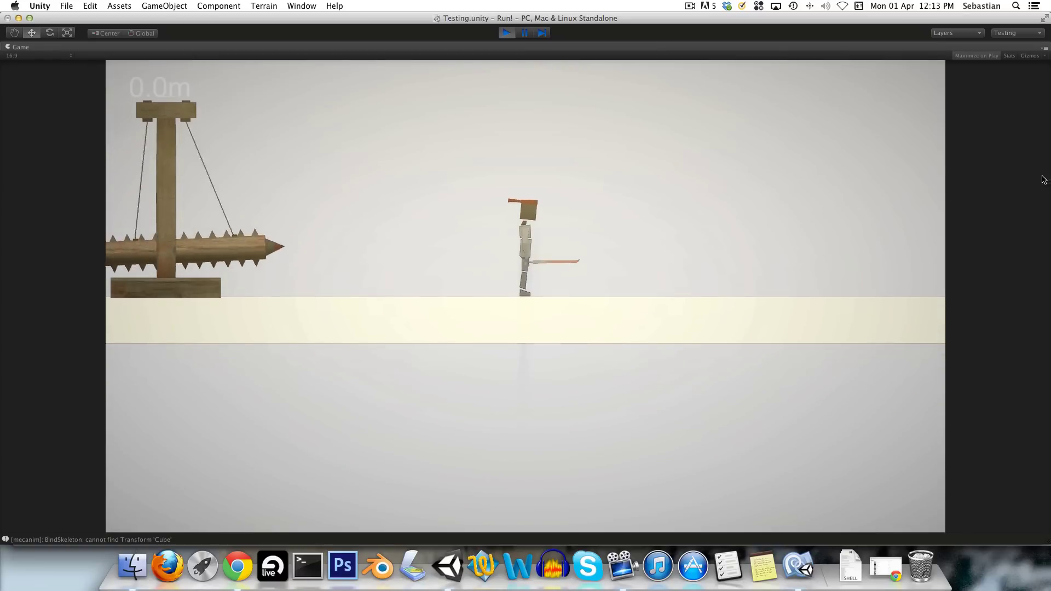
pyautogui.press('Left')
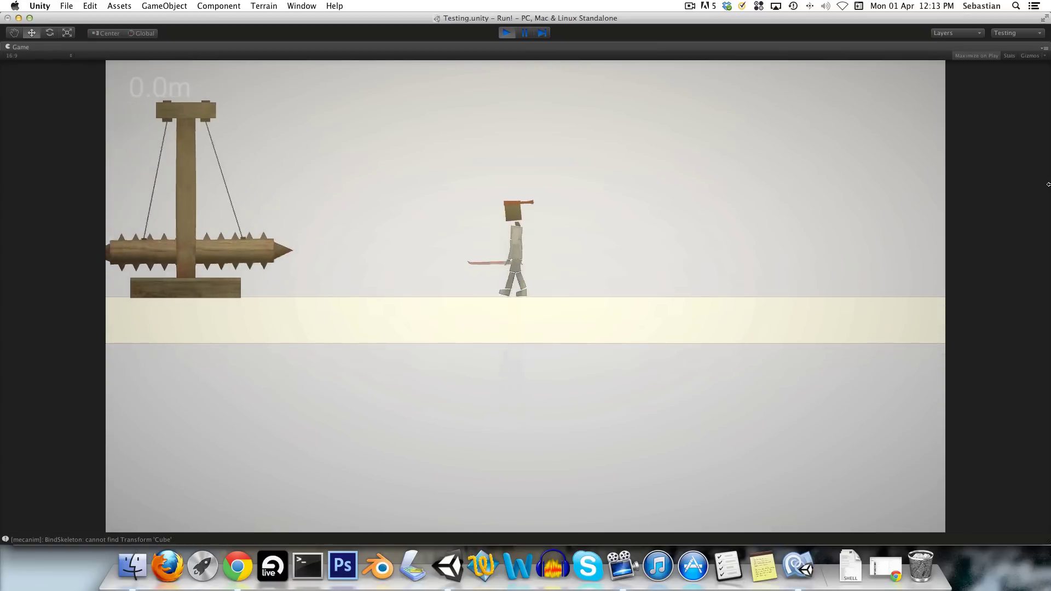
pyautogui.press('Right')
pyautogui.press('space')
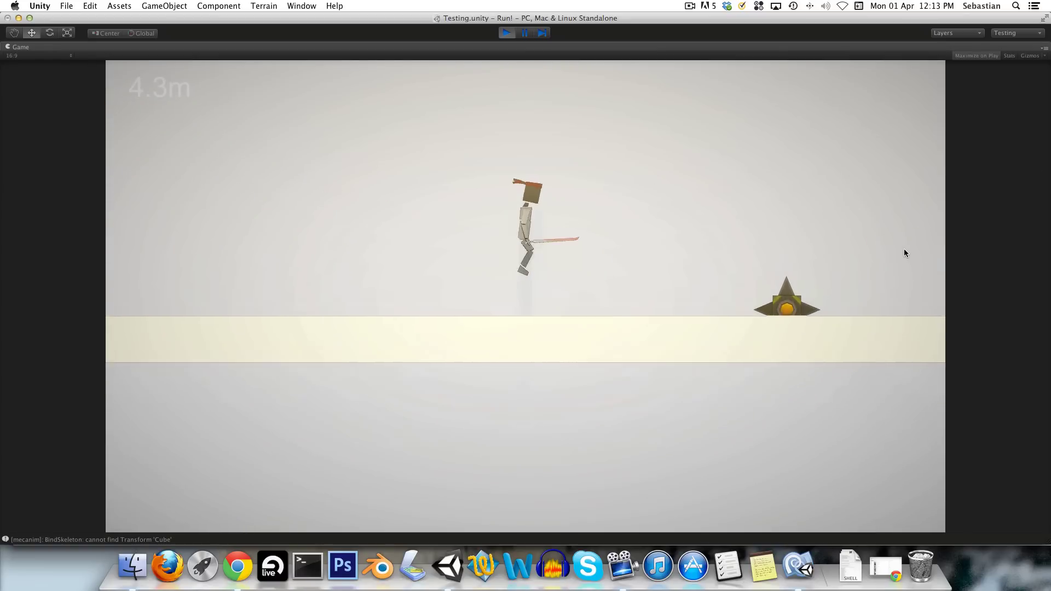
pyautogui.press('Left')
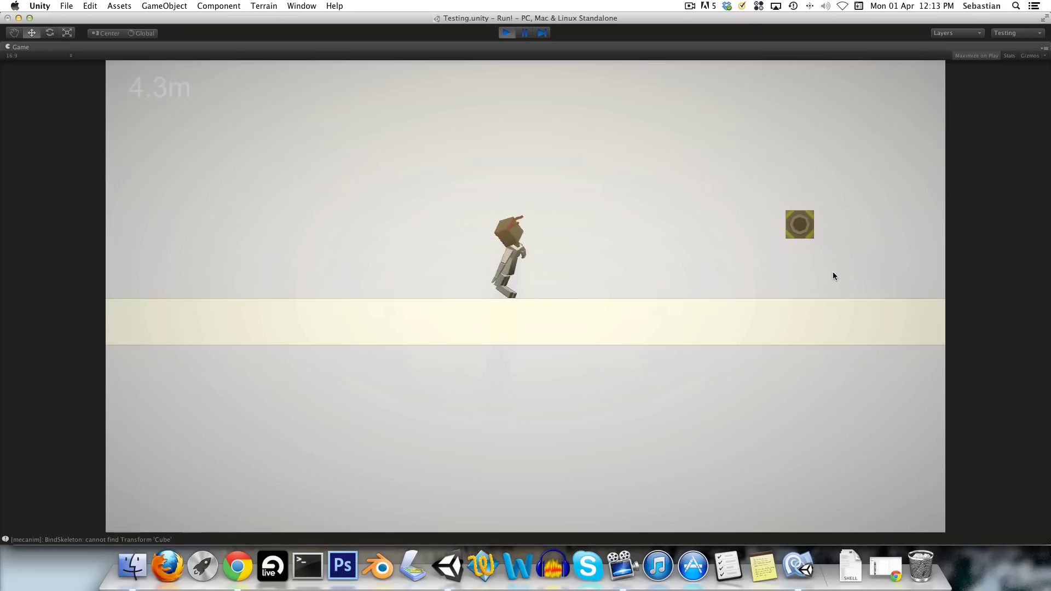
pyautogui.press('Right')
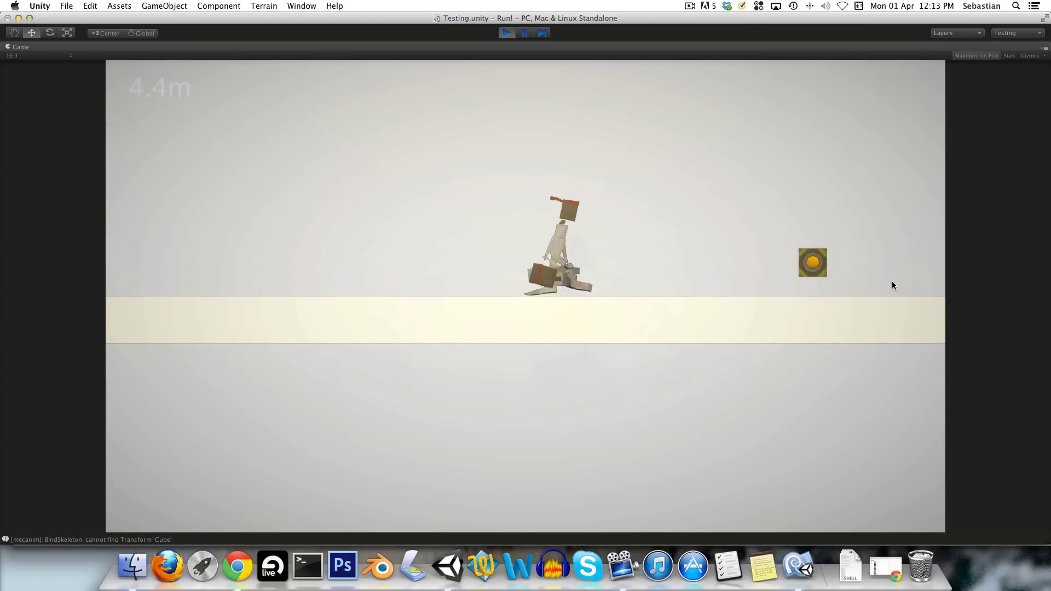
# - Jump the character past the row of spike shooters and run on to the sawblade
pyautogui.press('space')
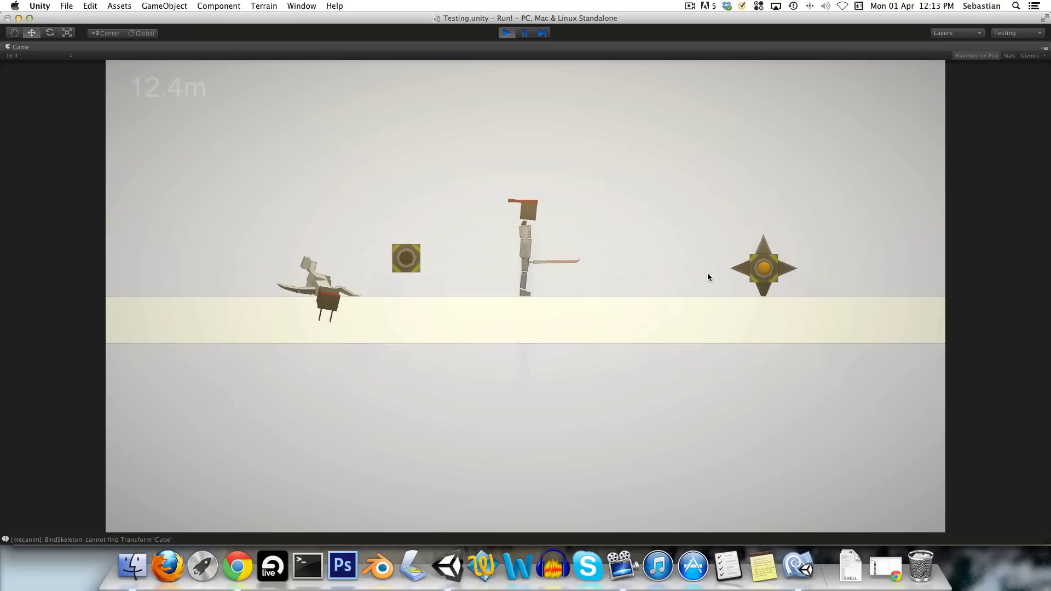
pyautogui.press('space')
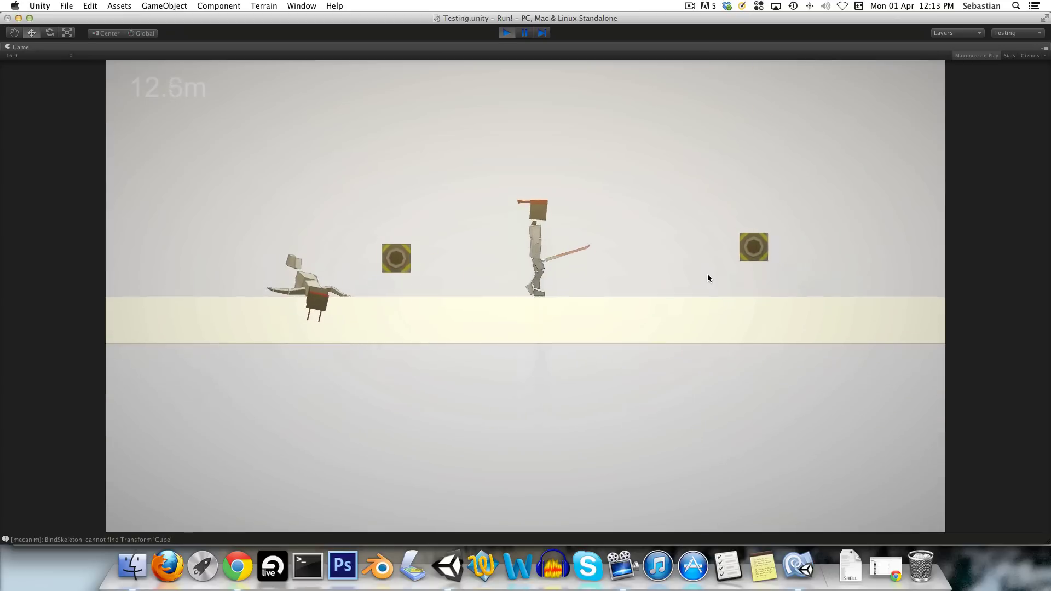
pyautogui.press('space')
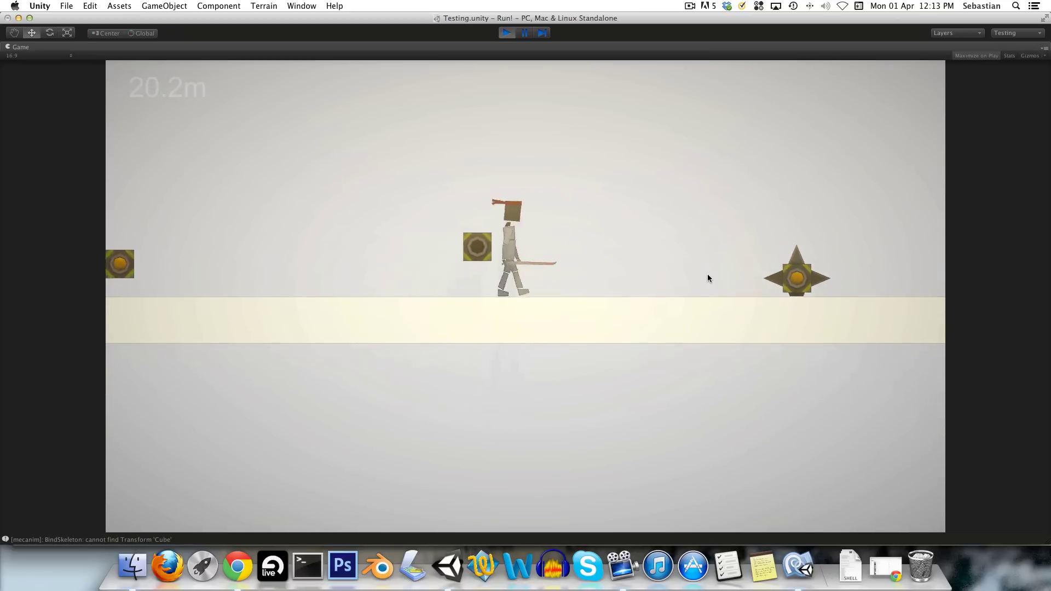
pyautogui.press('space')
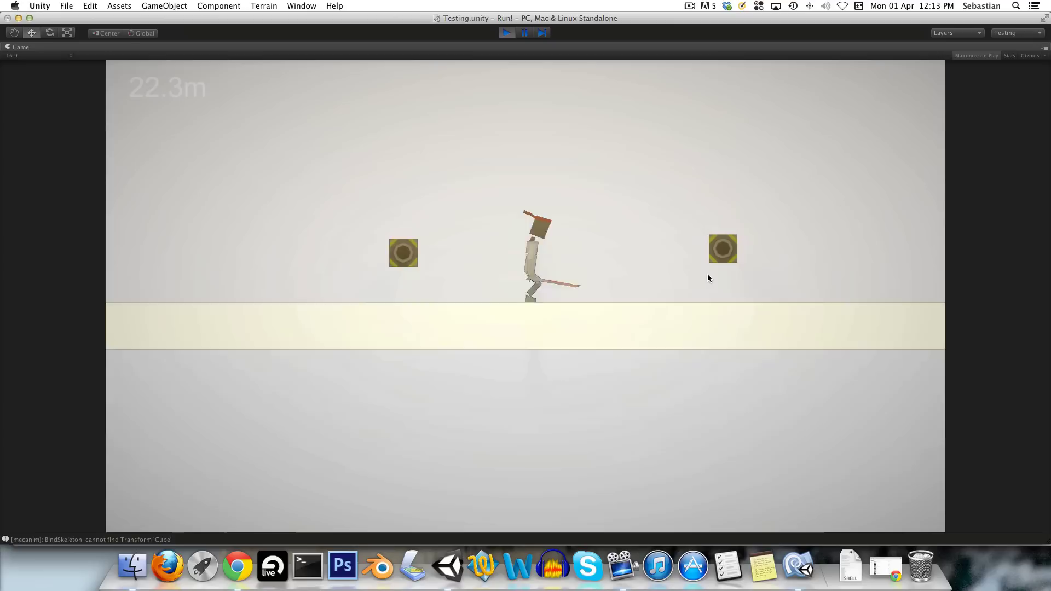
pyautogui.press('space')
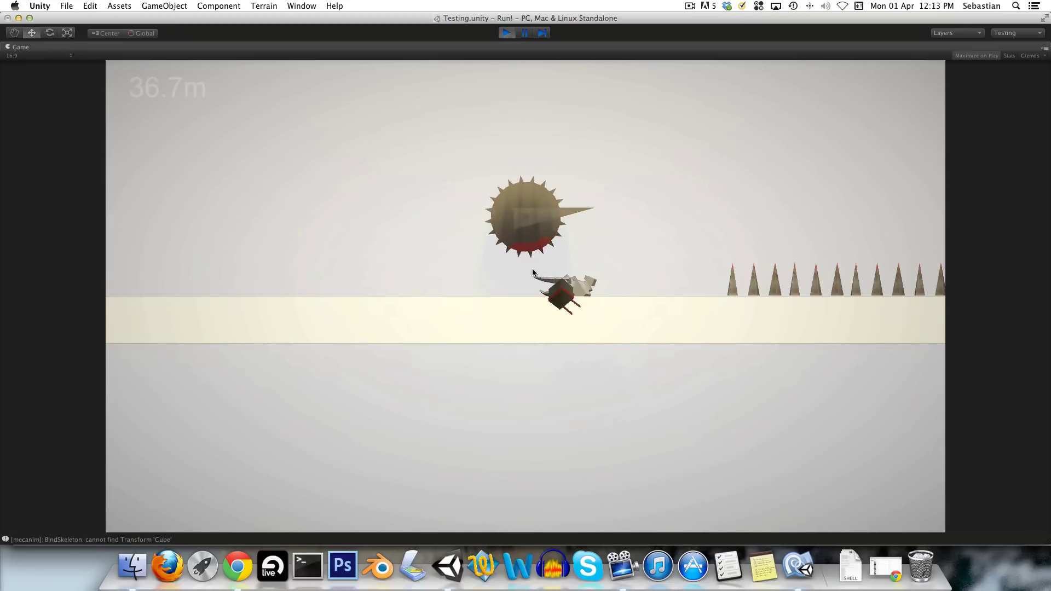
# - Replay the spike shooter section after the respawn, jumping over each shooter towards the sawblade
pyautogui.press('space')
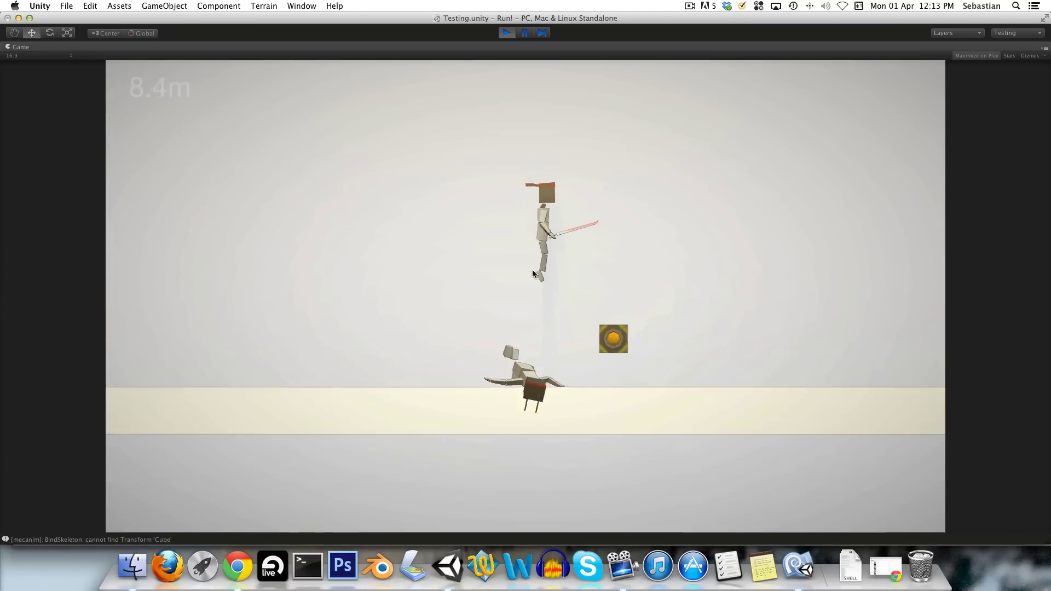
pyautogui.press('space')
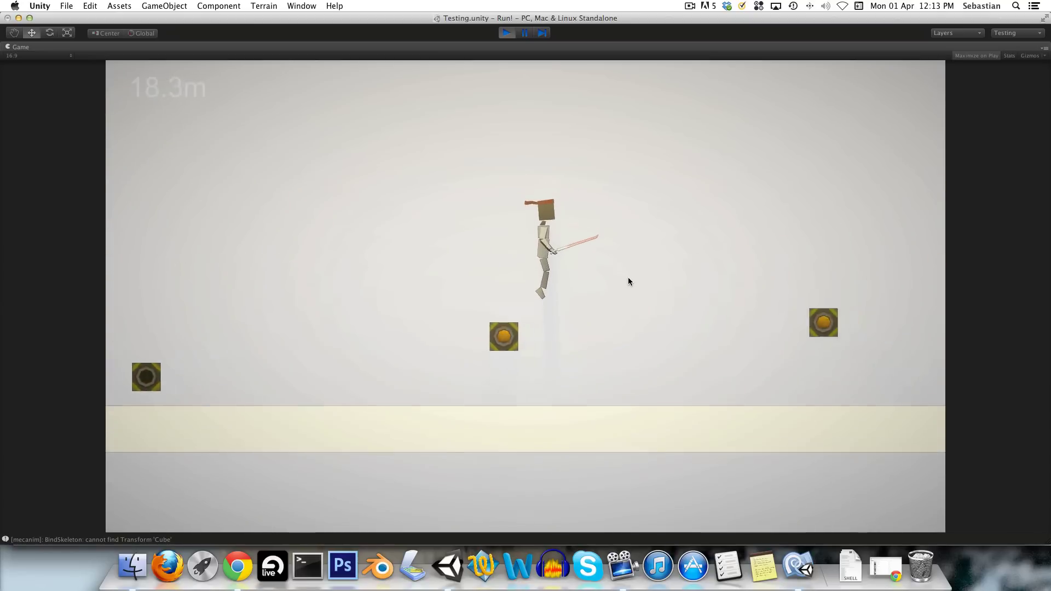
pyautogui.press('space')
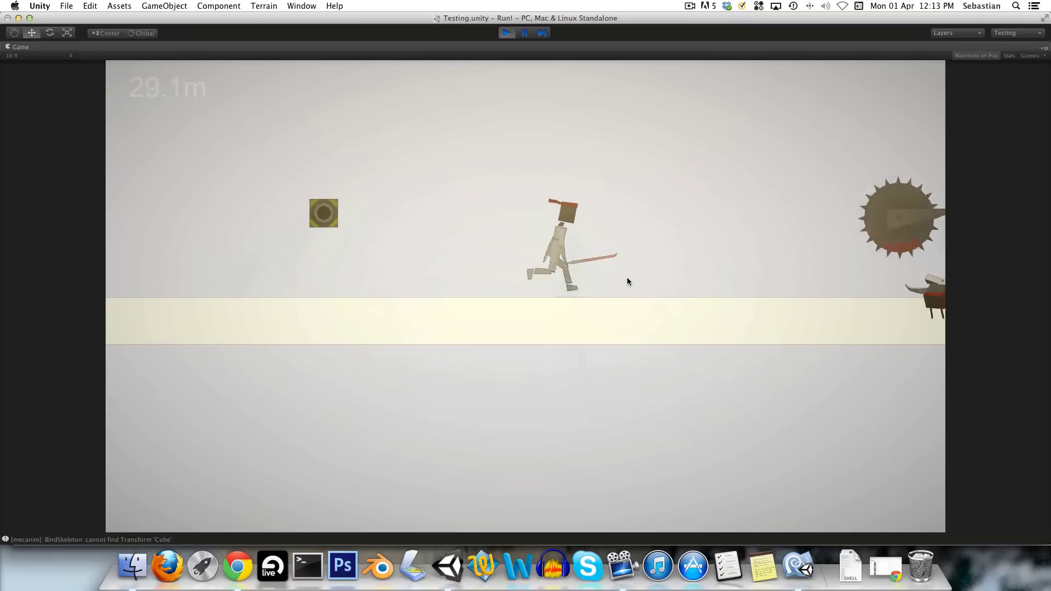
# - Slide the character under the hanging sawblade and jump over the long row of spikes behind it
pyautogui.press('d')
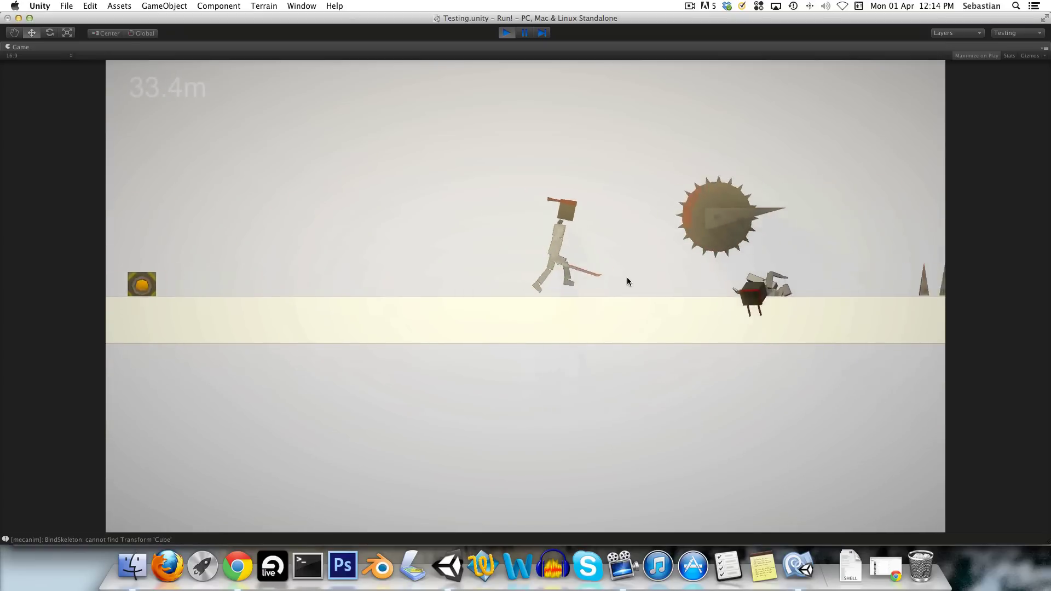
pyautogui.press('a')
pyautogui.press('d')
pyautogui.press('s')
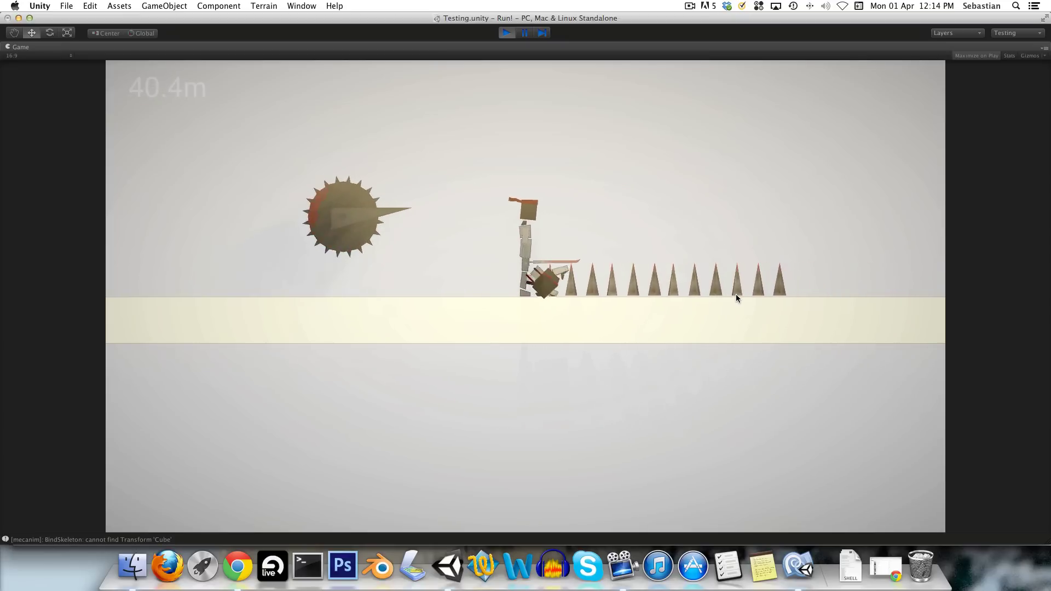
pyautogui.press('a')
pyautogui.press('d')
pyautogui.press('space')
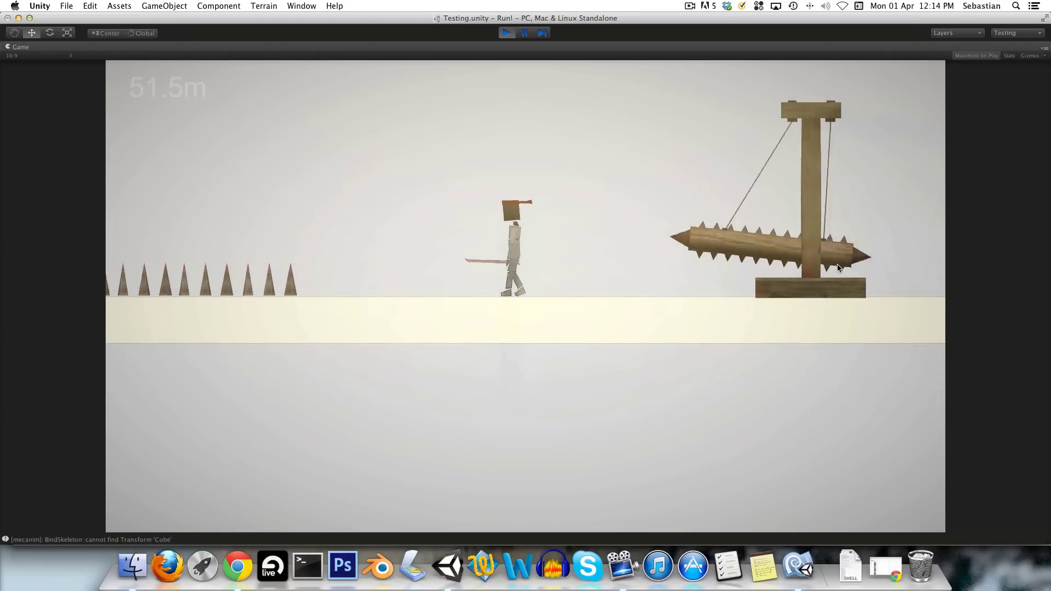
# - Slide past the second swinging log, jump over the spikes behind it and wait before the two stacked sawblades
pyautogui.press('d')
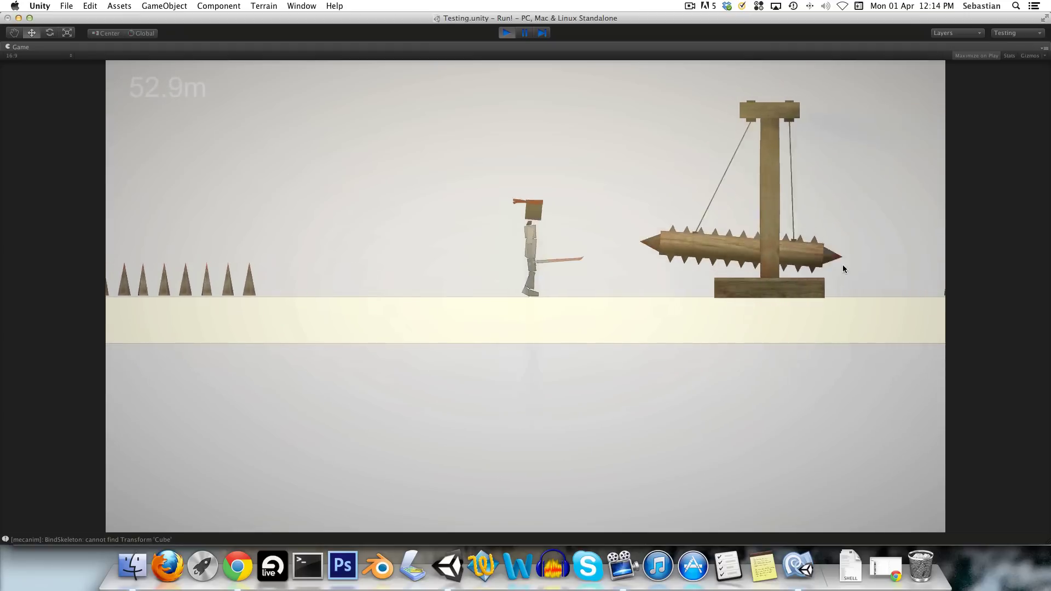
pyautogui.press('a')
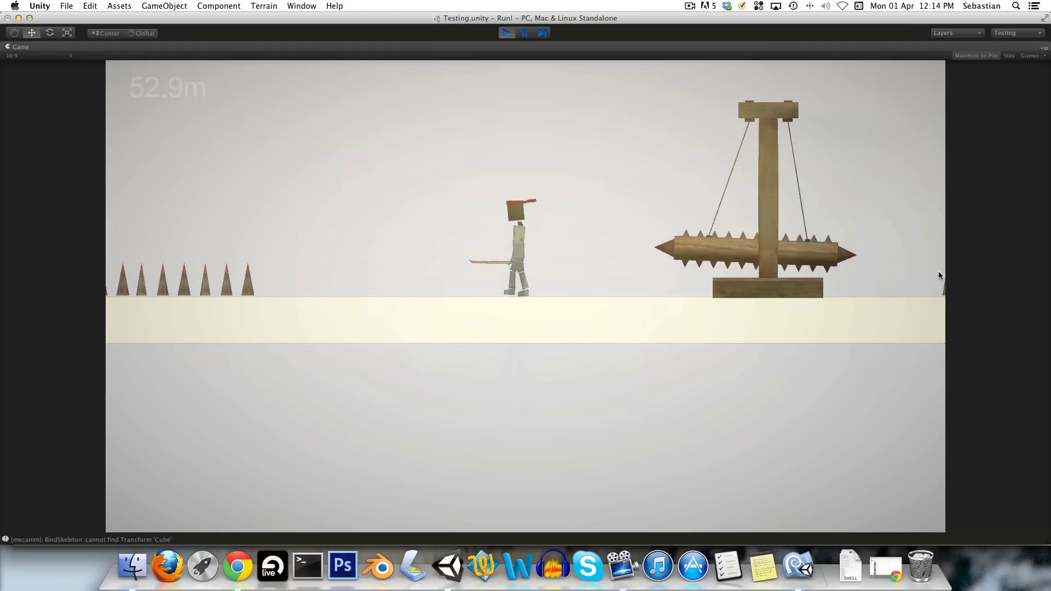
pyautogui.press('d')
pyautogui.press('s')
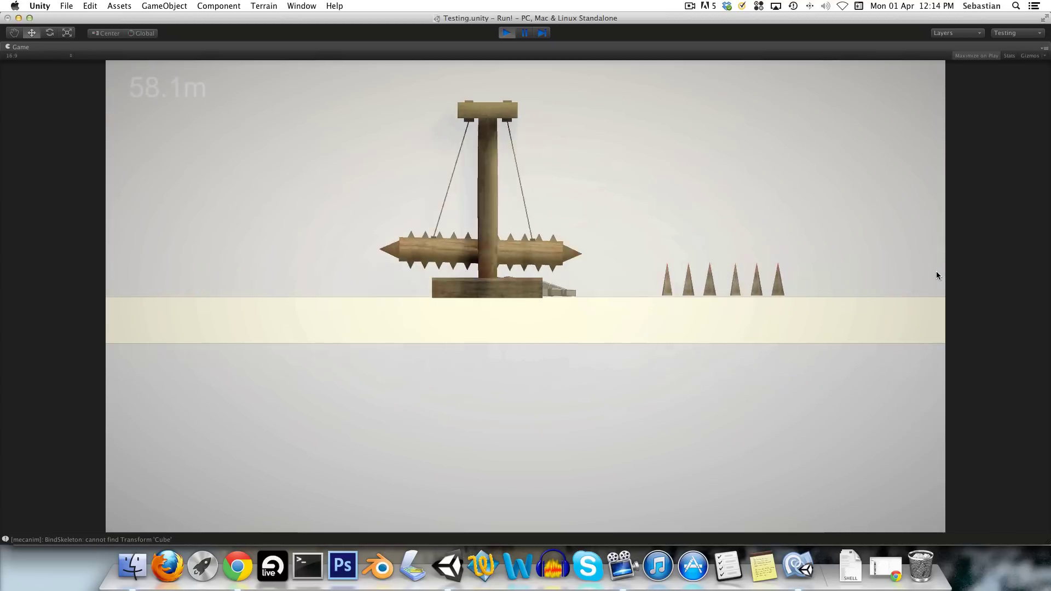
pyautogui.press('space')
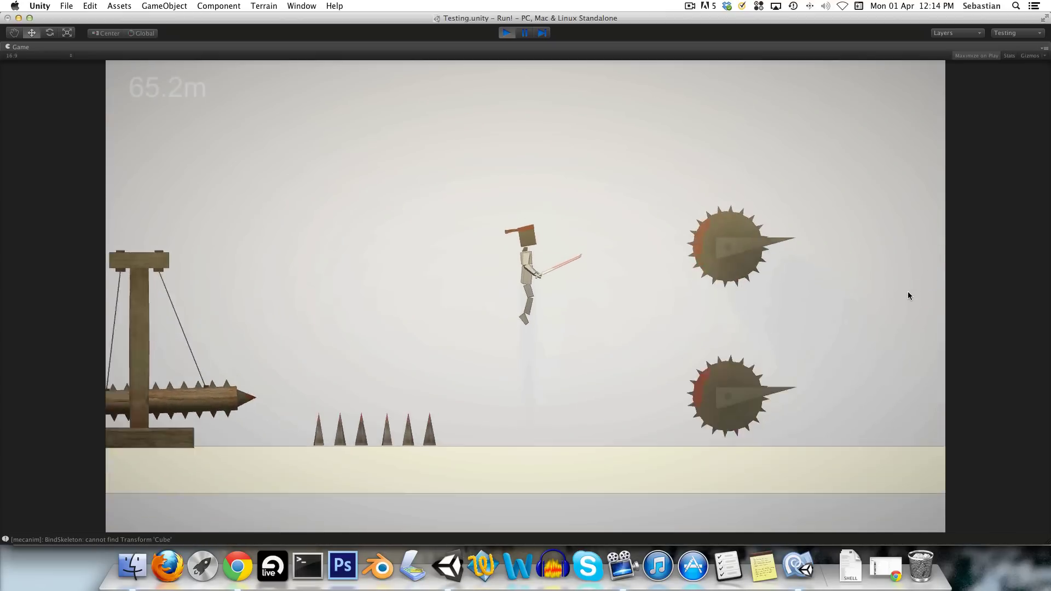
pyautogui.press('a')
pyautogui.press('d')
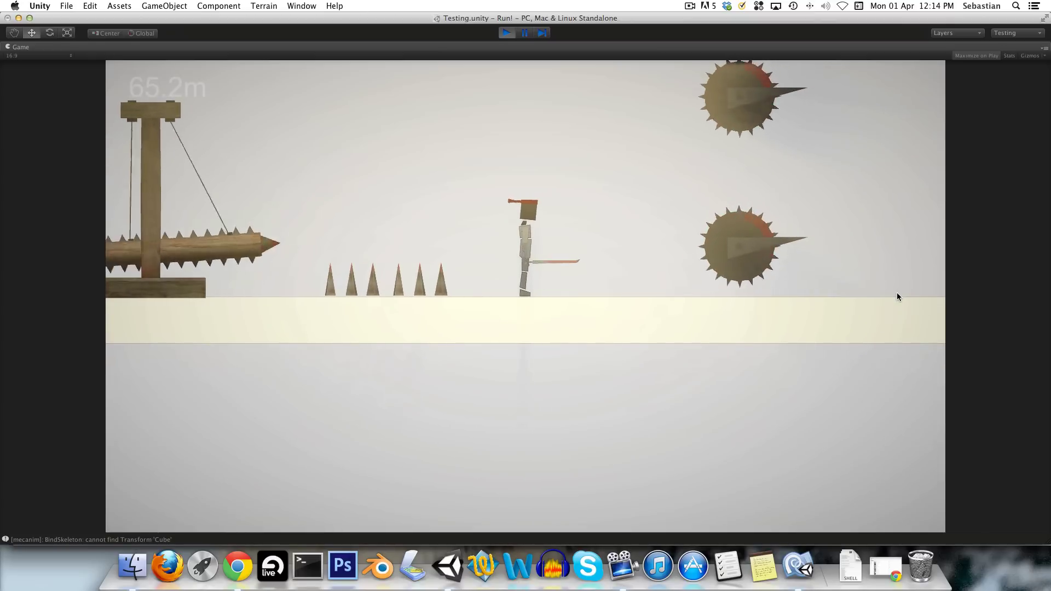
pyautogui.press('a')
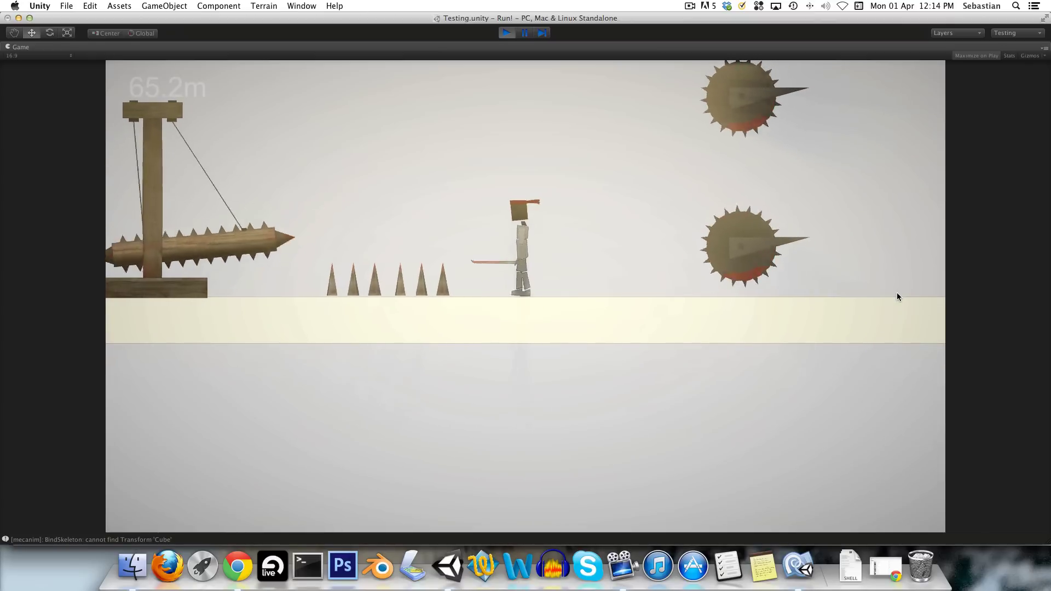
pyautogui.press('d')
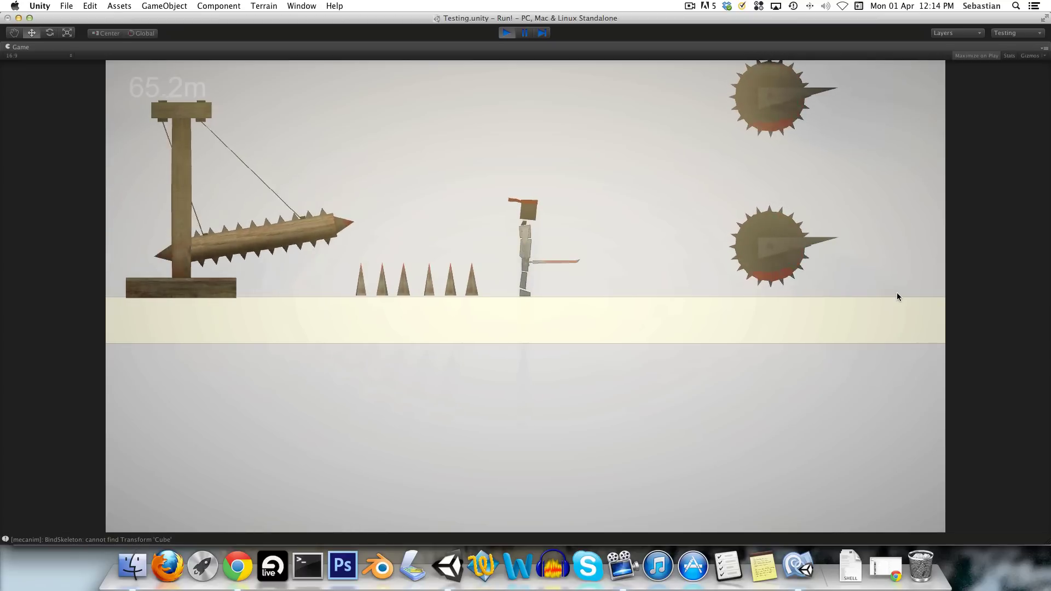
# - Try to jump the character through the gap between the two stacked sawblades, and stop the playtest after the respawn
pyautogui.press('d')
pyautogui.press('space')
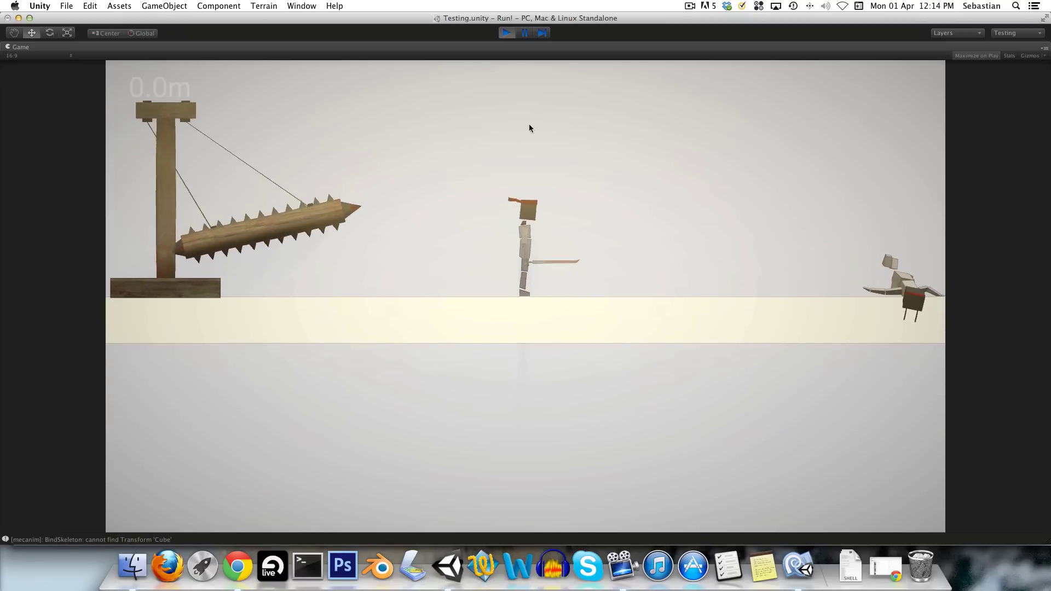
pyautogui.click(507, 33)
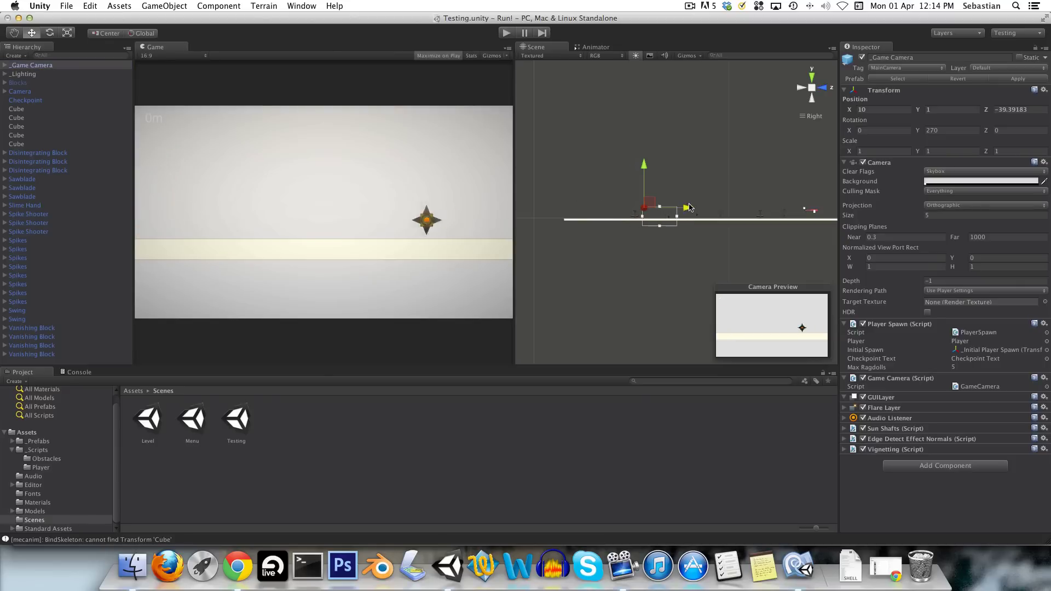
# - Move the game camera along Z to about 25.3, just before the stacked sawblades, and restart the playtest
pyautogui.moveTo(757, 207); pyautogui.dragTo(807, 207)
pyautogui.click(507, 32)
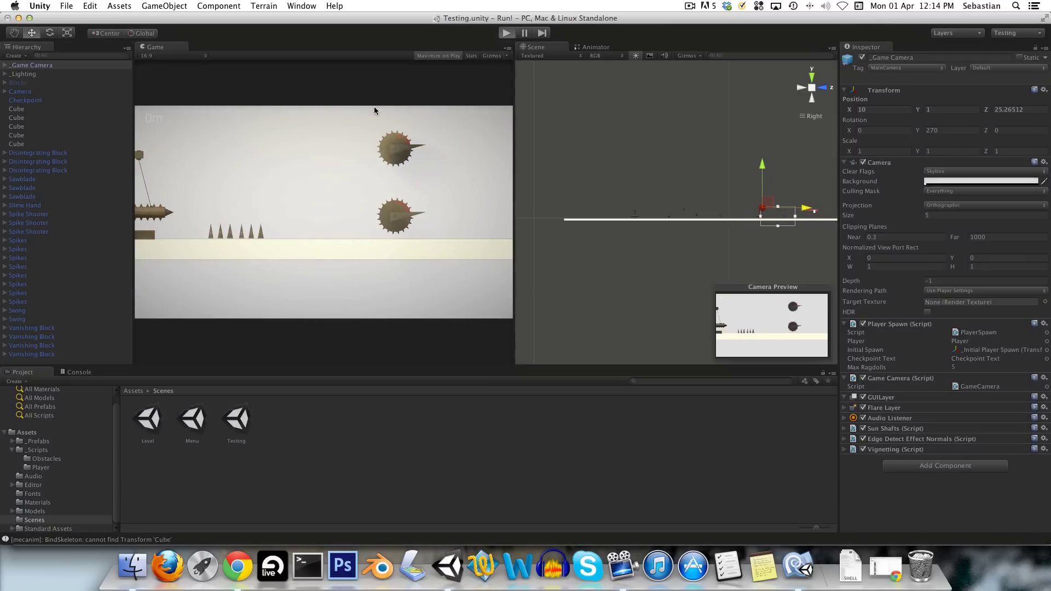
pyautogui.press('a')
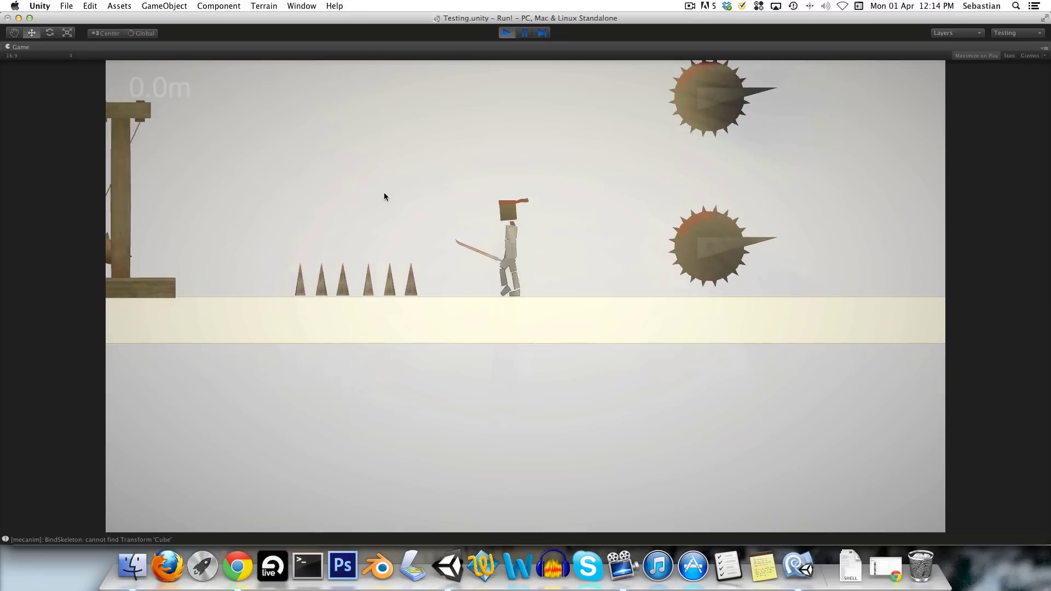
# - Jump the character through the gap between the stacked sawblades and try to jump back through it
pyautogui.press('d')
pyautogui.press('space')
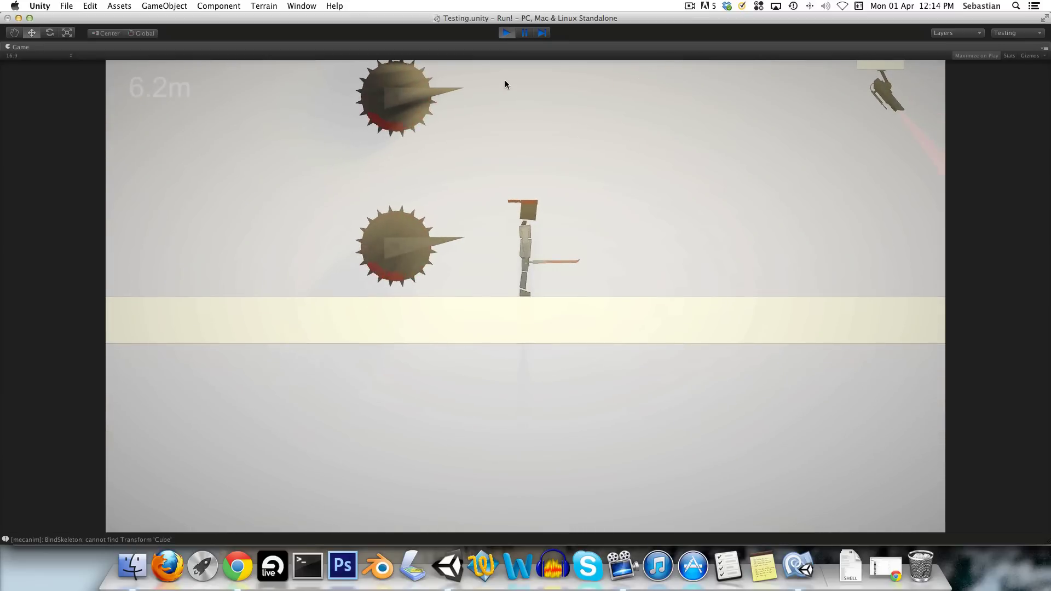
pyautogui.press('a')
pyautogui.press('space')
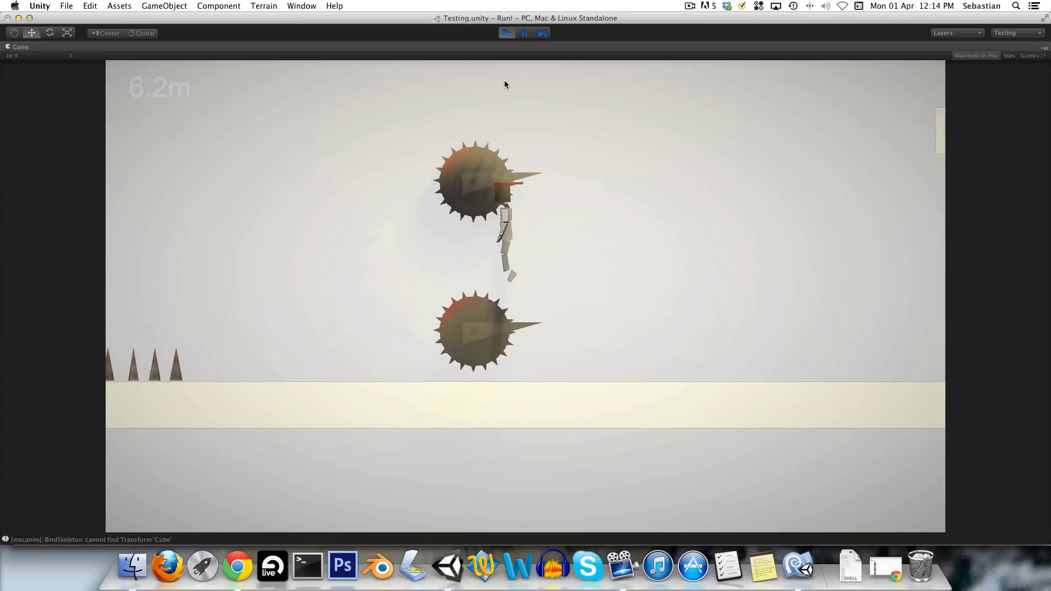
pyautogui.press('a')
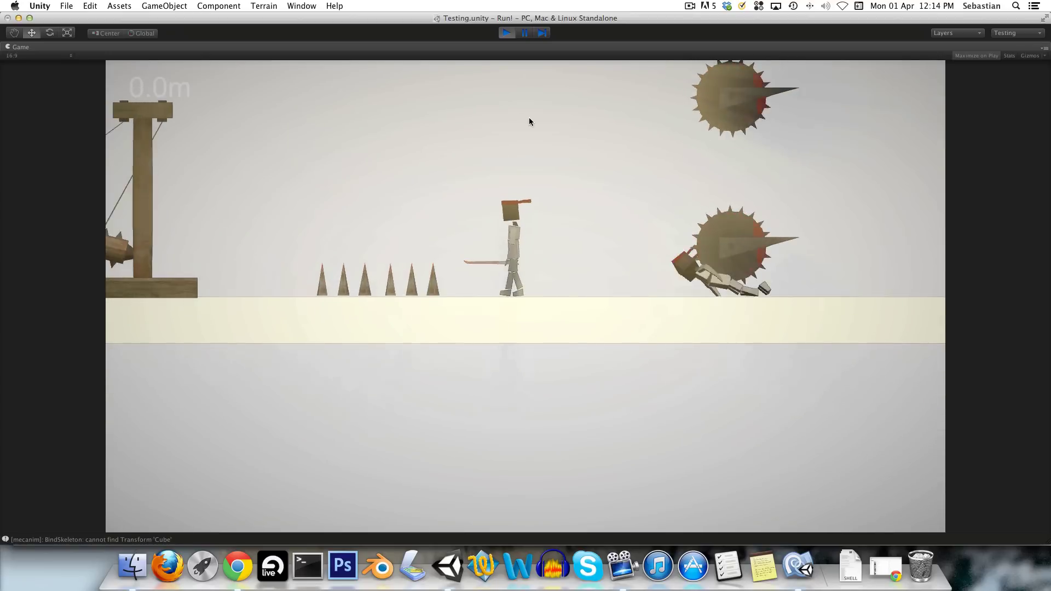
# - Replay the stacked sawblades after the respawn, jumping the character back and forth through the gap between them
pyautogui.press('d')
pyautogui.press('space')
pyautogui.press('Right')
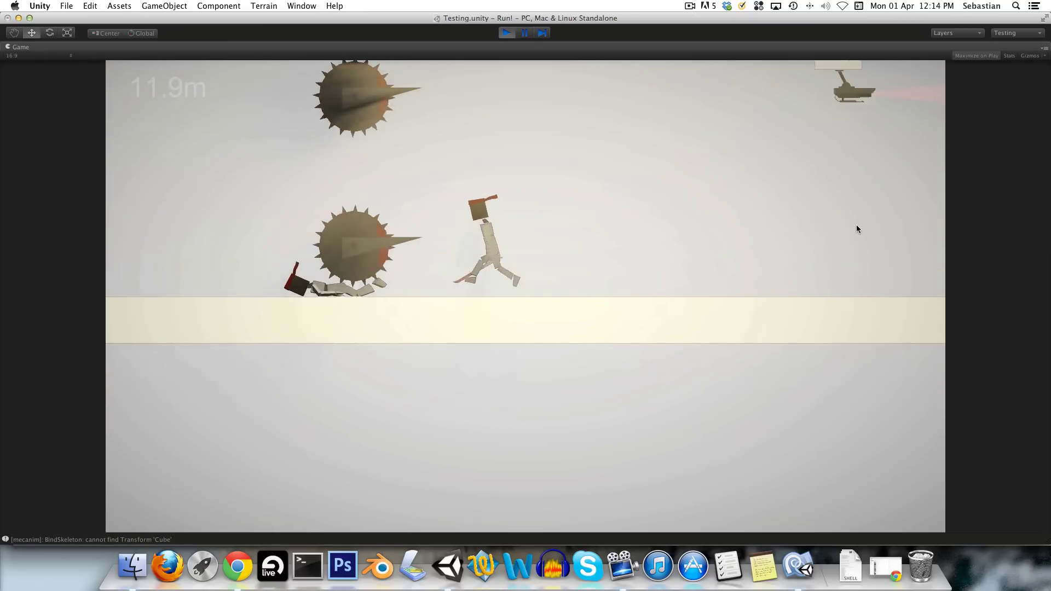
pyautogui.press('space')
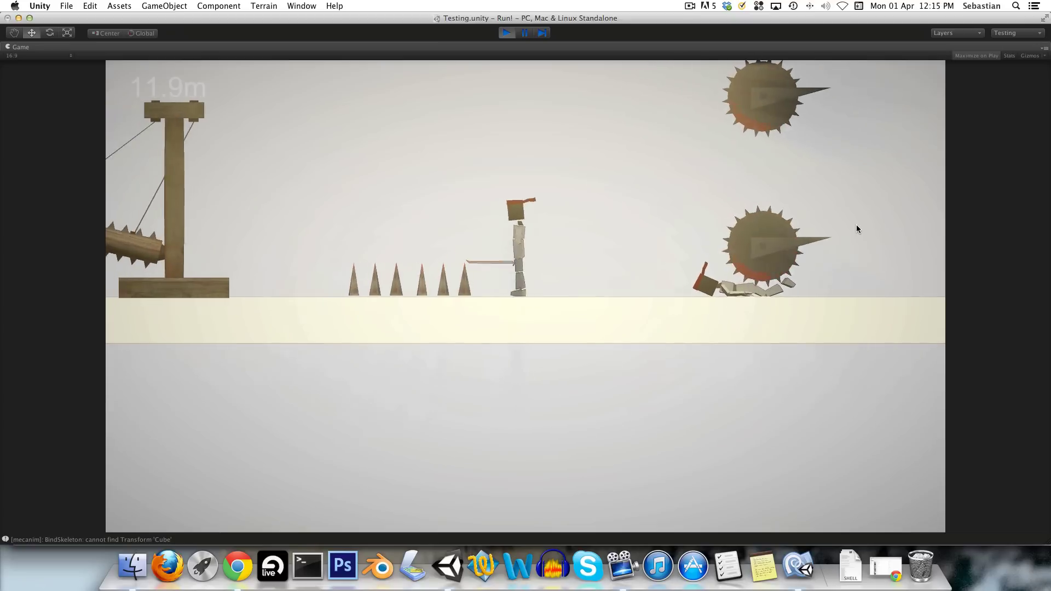
pyautogui.press('Right')
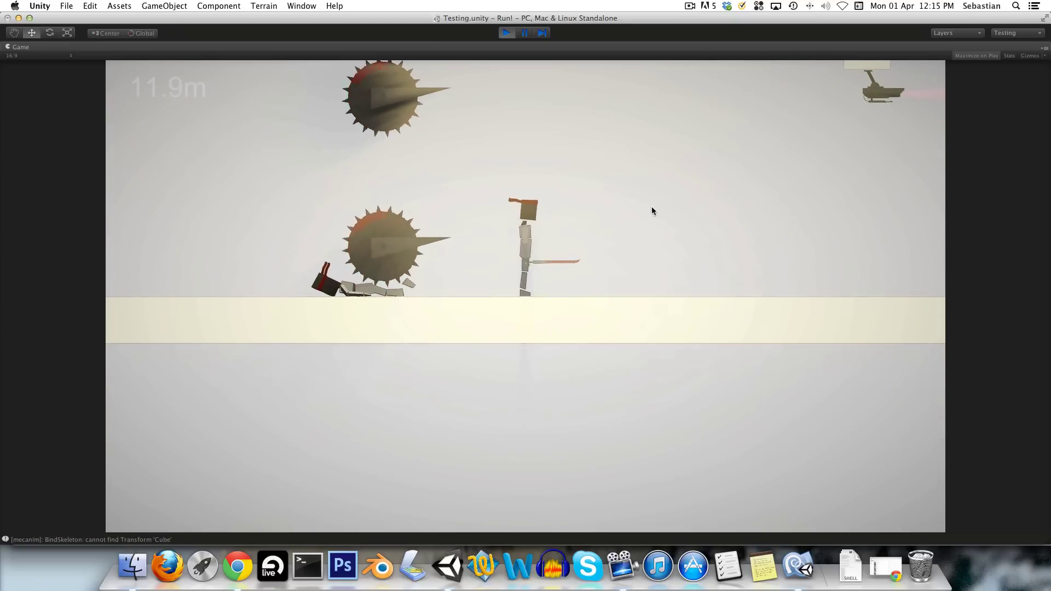
pyautogui.press('Right')
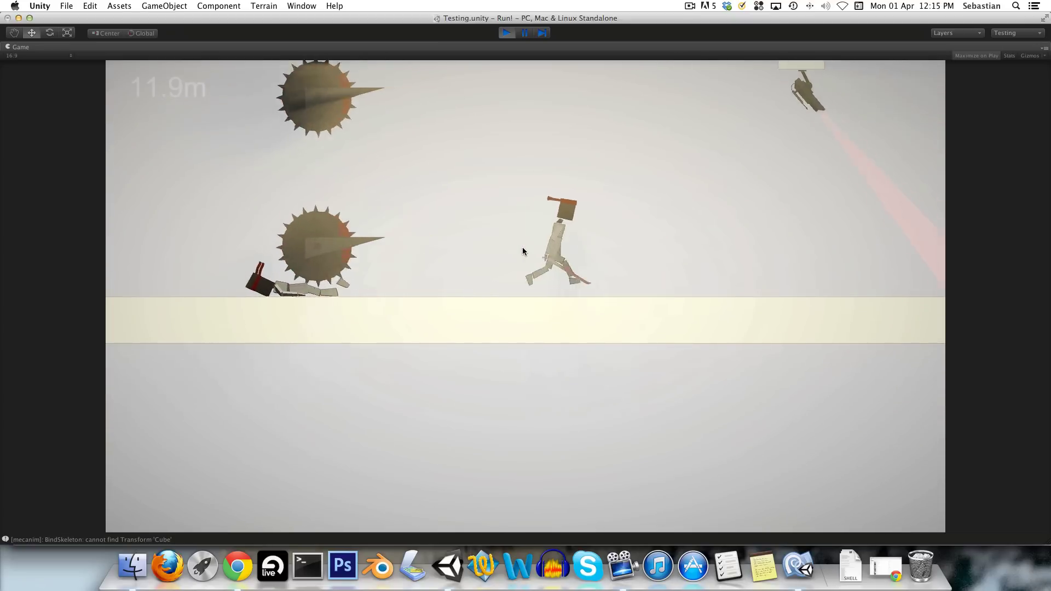
pyautogui.press('Left')
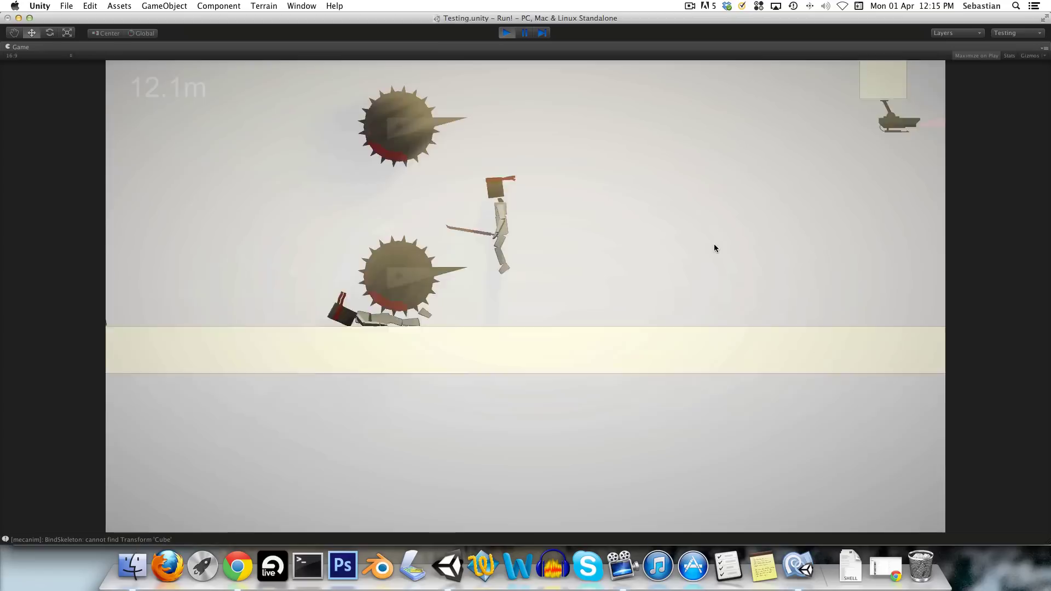
pyautogui.press('Right')
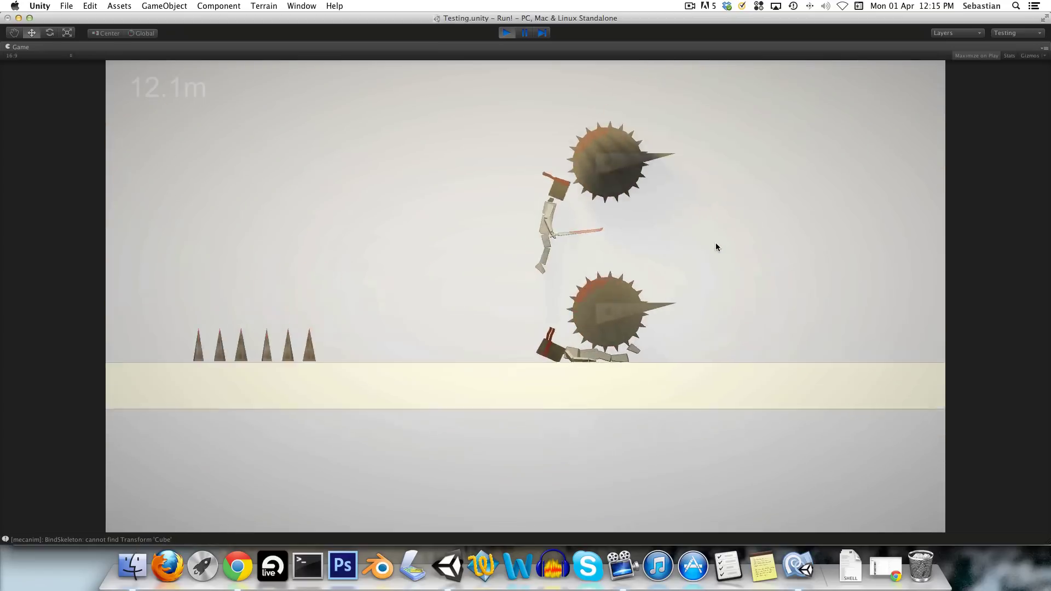
# - Run the character past the ceiling-mounted laser turret to the platform's edge, and turn back towards the turret
pyautogui.press('Right')
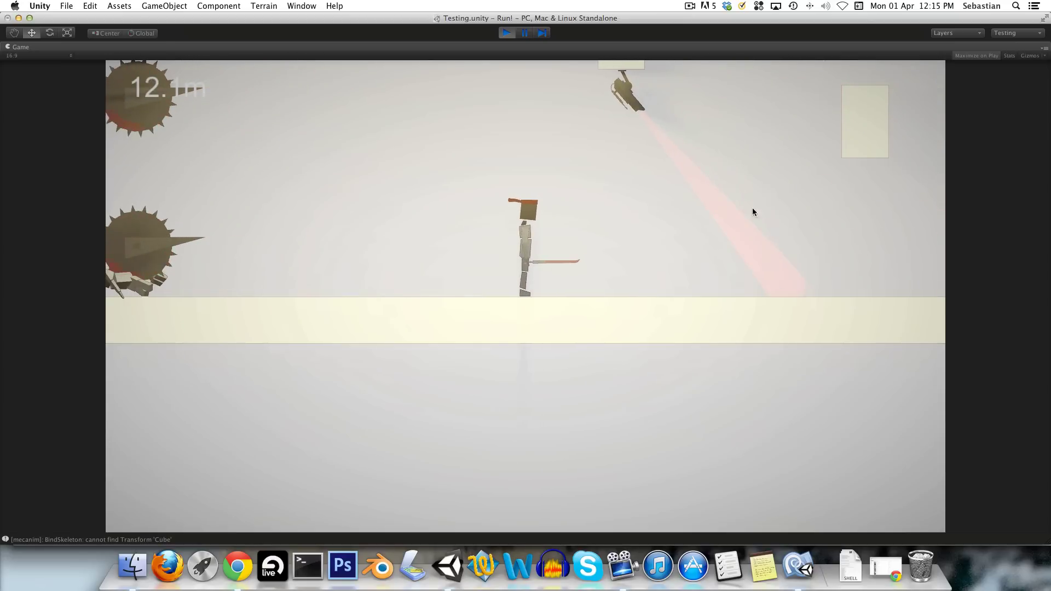
pyautogui.press('Right')
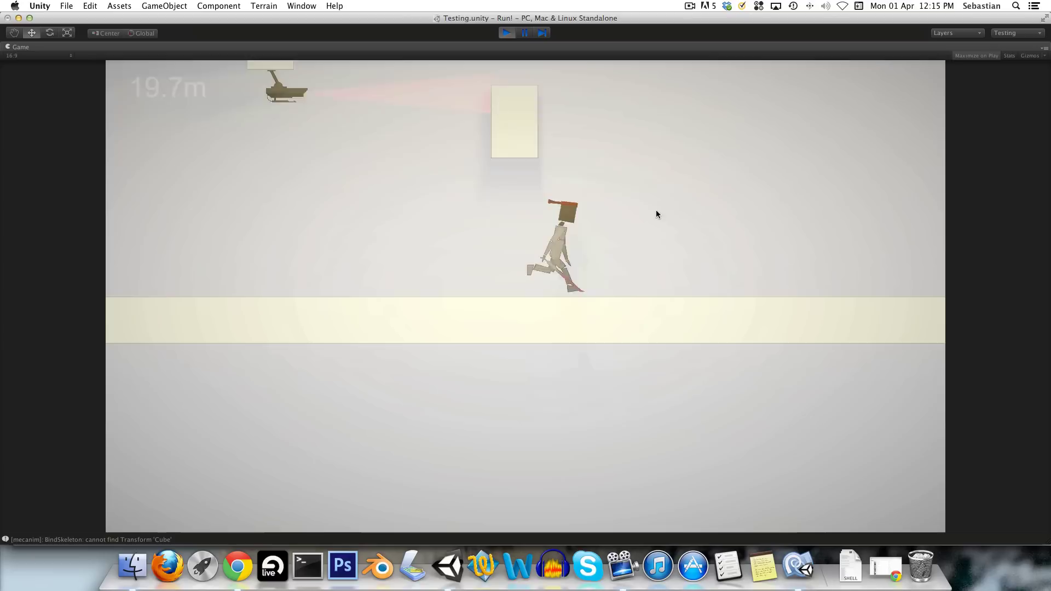
pyautogui.press('Right')
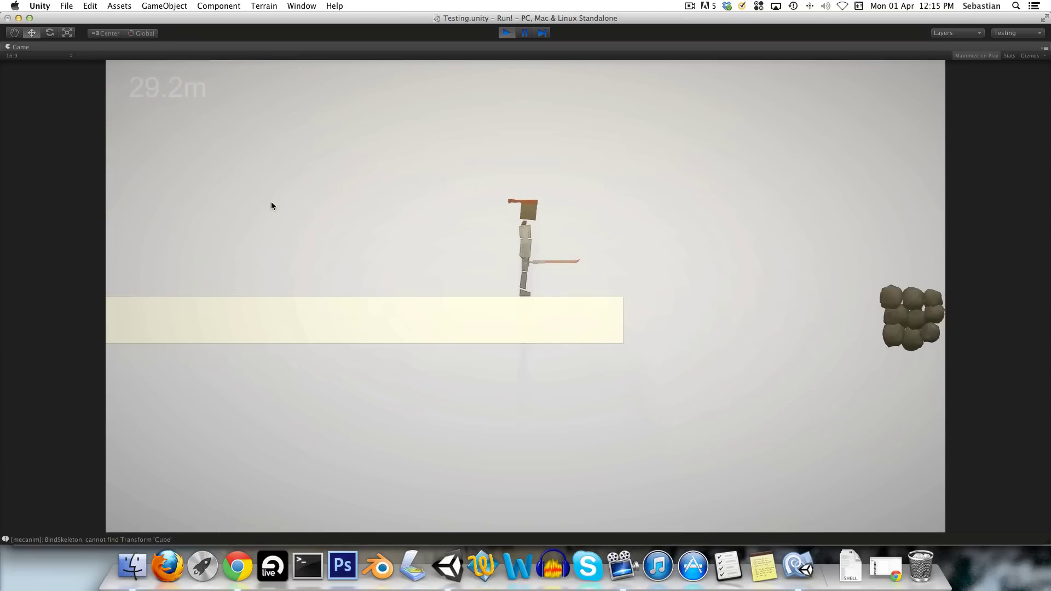
pyautogui.press('Left')
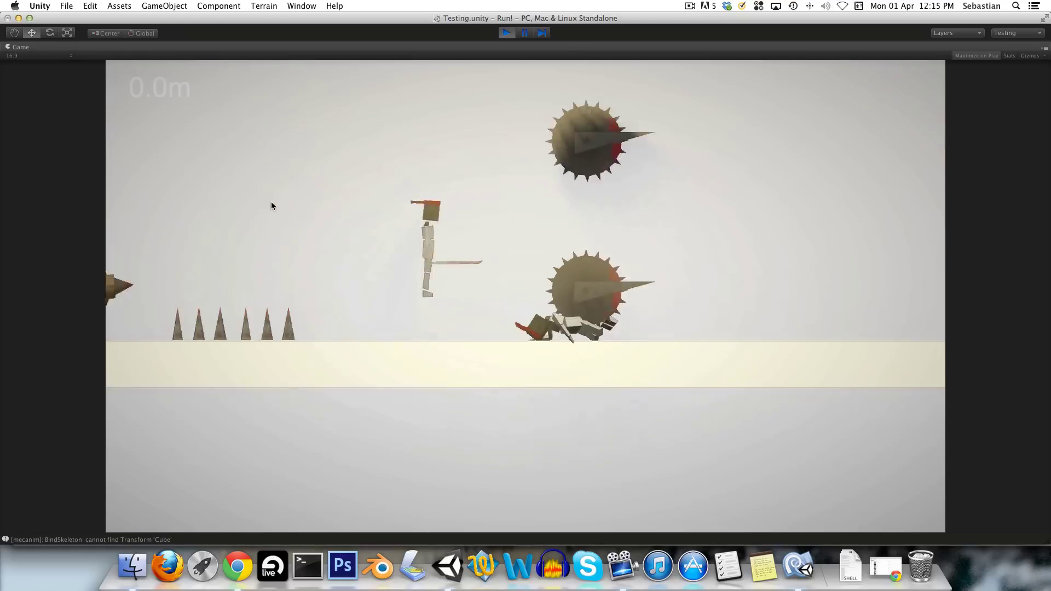
# - Jump through the stacked sawblades again after the respawn and run past the laser turret to the platform's edge
pyautogui.press('Right')
pyautogui.press('space')
pyautogui.press('Right')
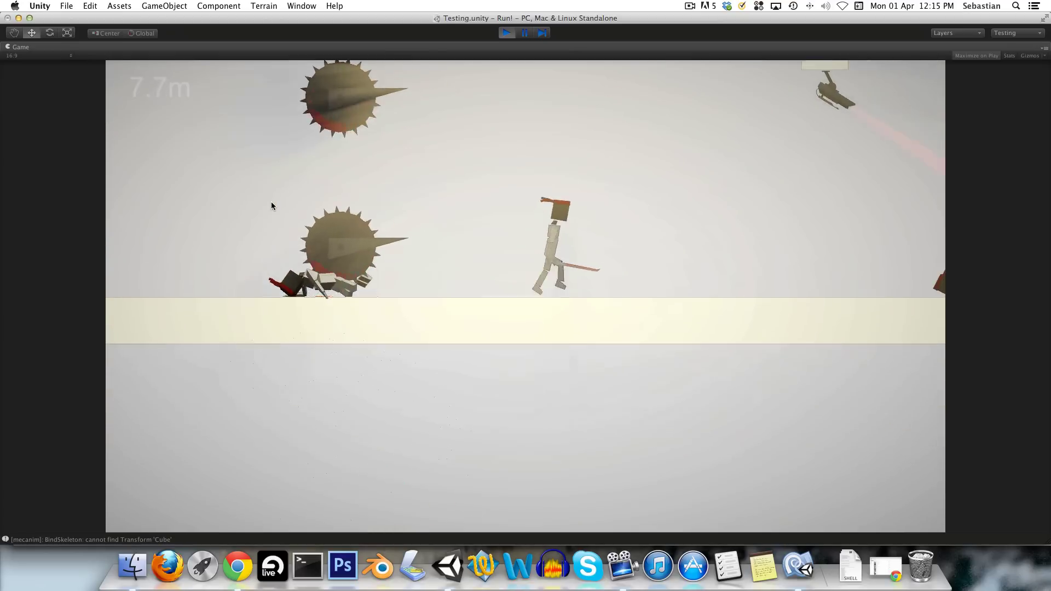
pyautogui.press('Right')
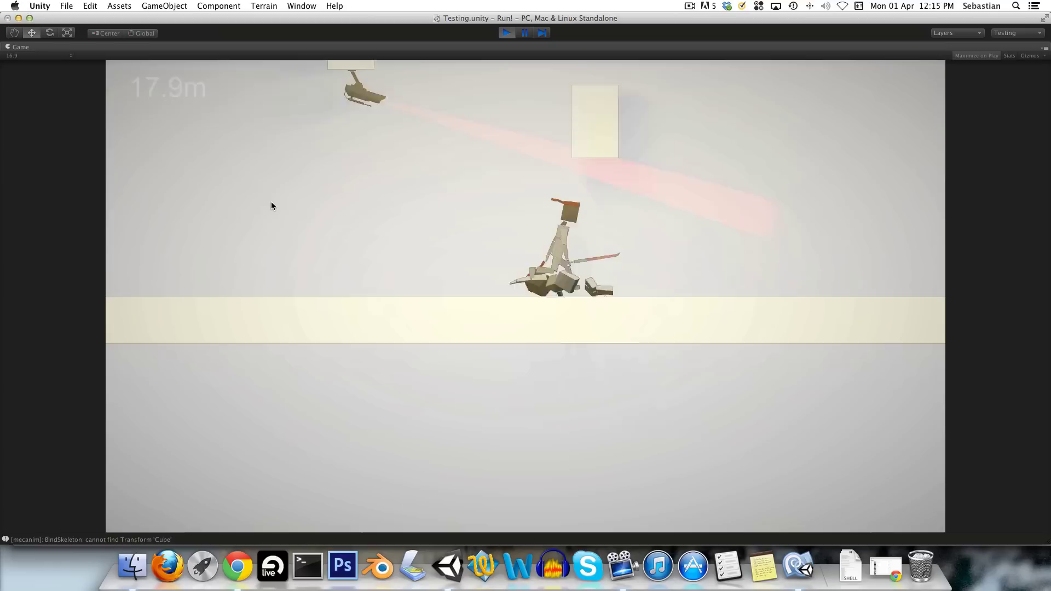
pyautogui.press('Right')
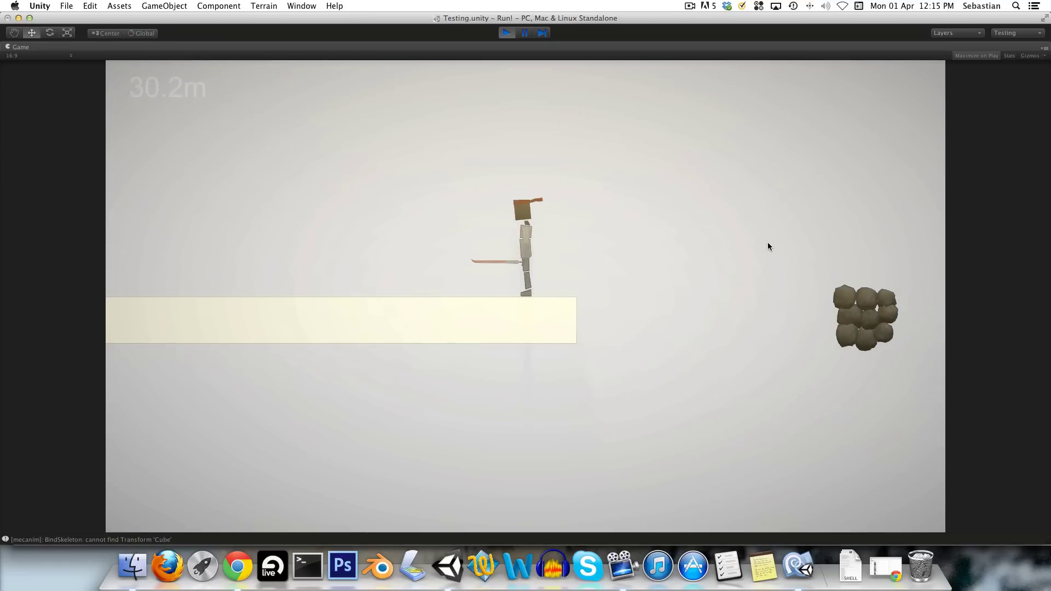
# - Pace the character near the platform's edge, and jump across the gap onto the floating clusters of boulders
pyautogui.press('Right')
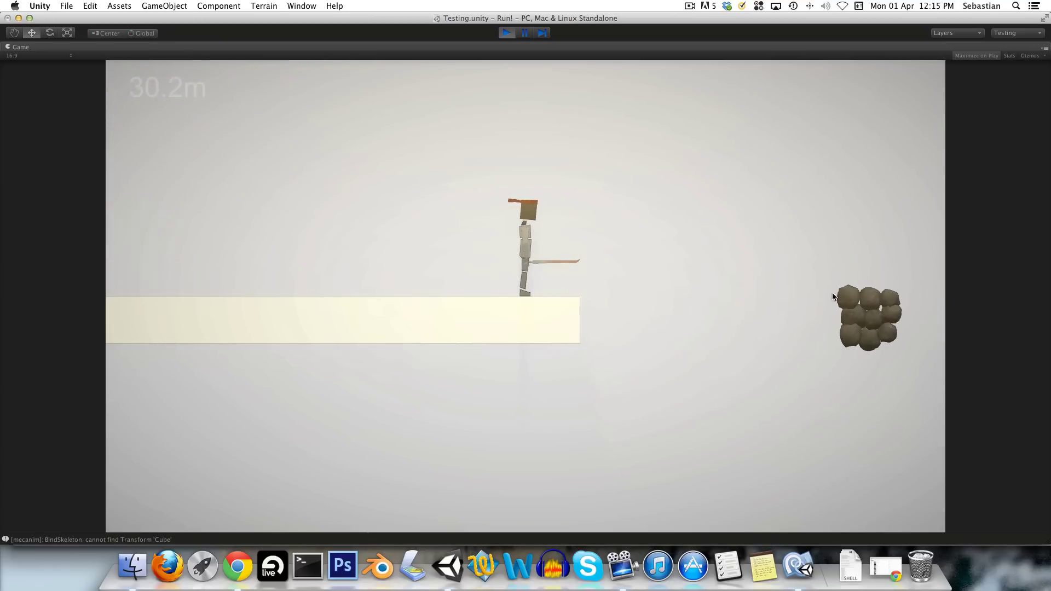
pyautogui.press('Left')
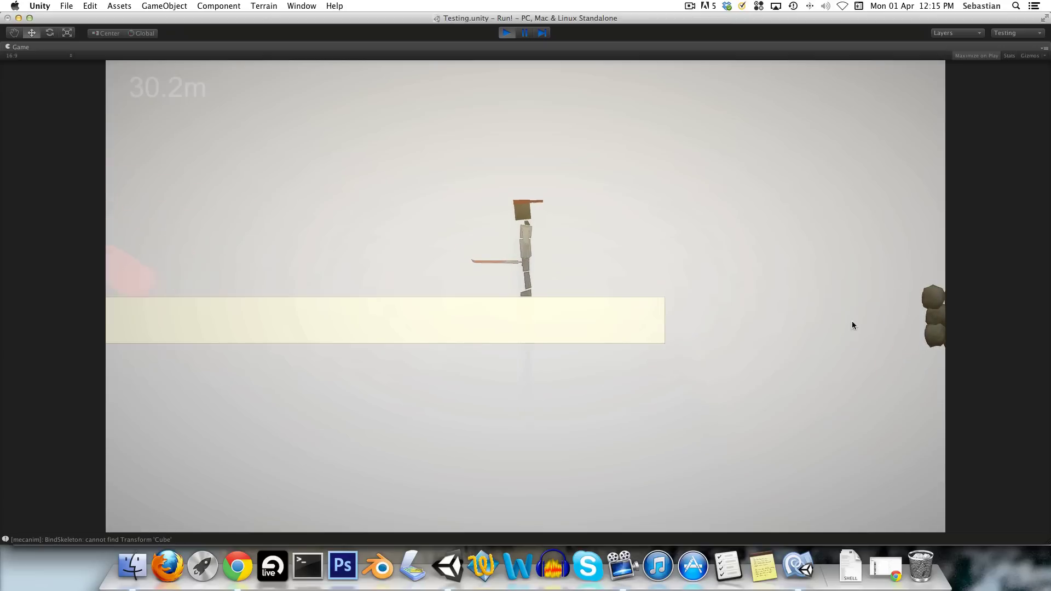
pyautogui.press('Right')
pyautogui.press('Right')
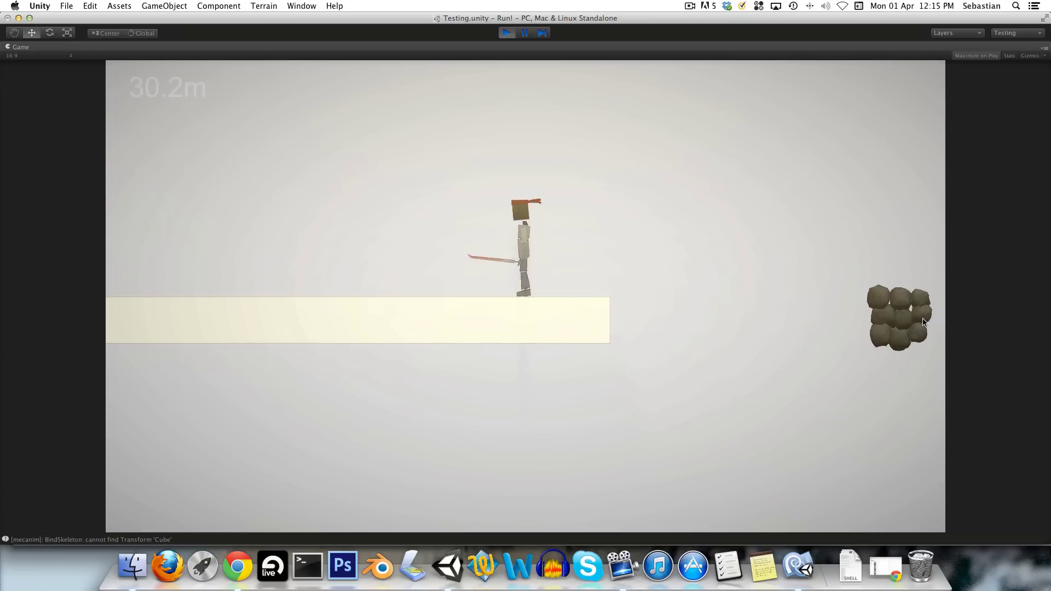
pyautogui.press('Left')
pyautogui.press('Right')
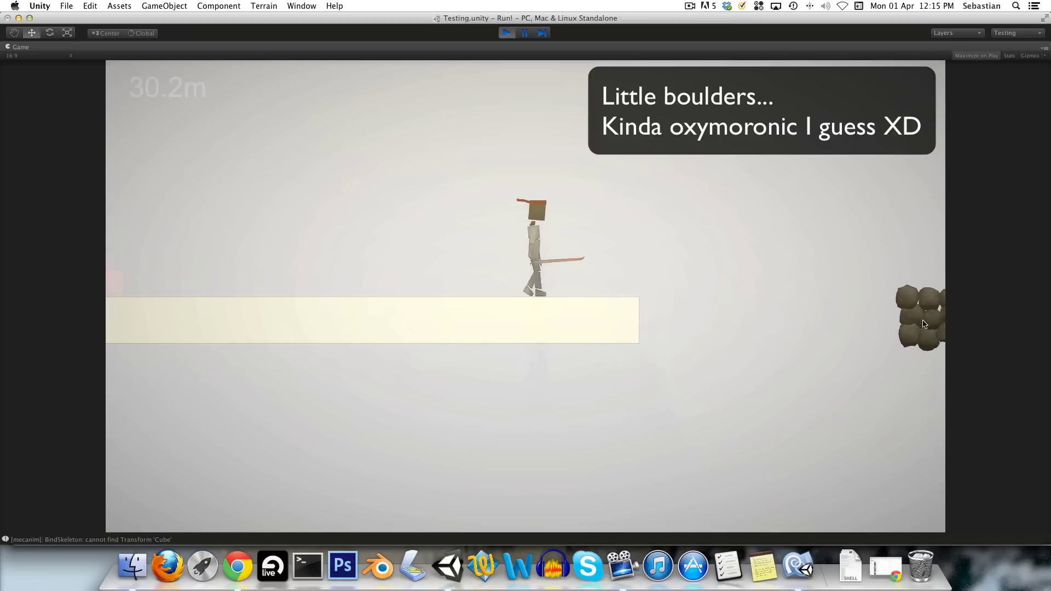
pyautogui.press('space')
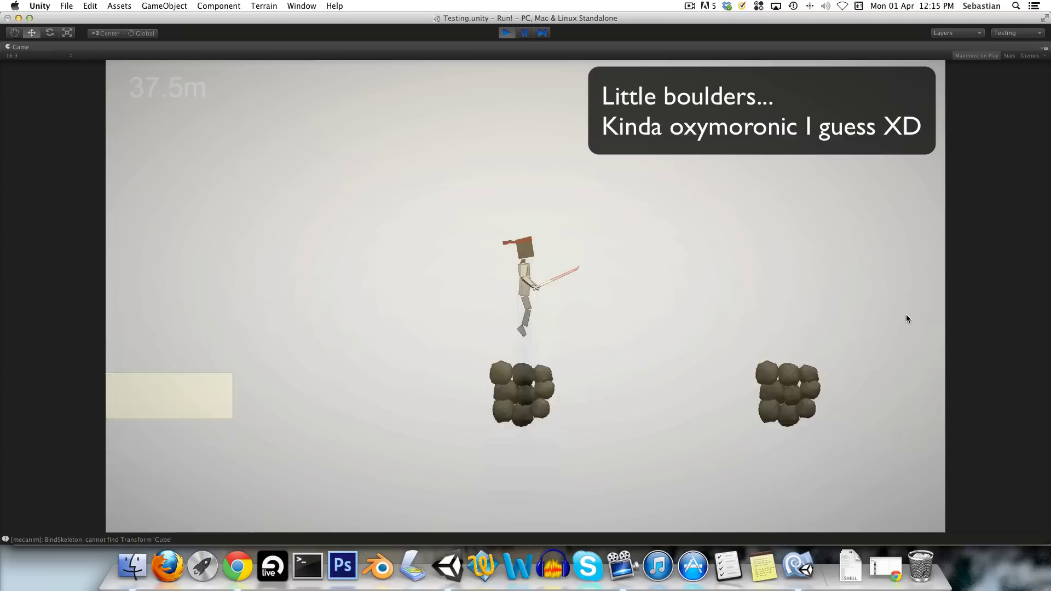
pyautogui.press('space')
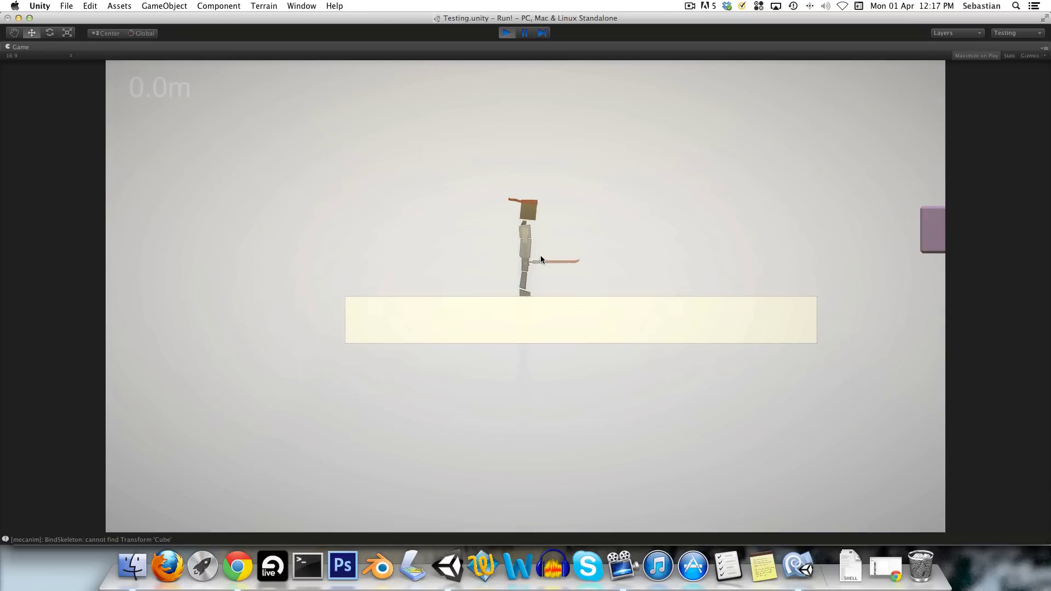
# - Jump the character off the short platform towards the floating purple blocks
pyautogui.press('space')
pyautogui.press('space')
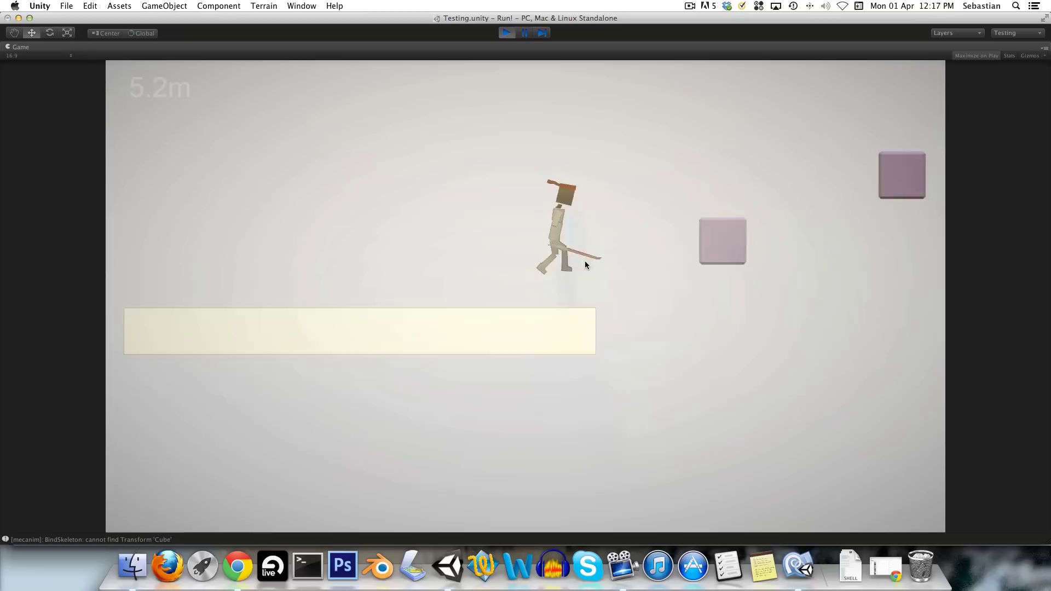
pyautogui.press('space')
pyautogui.press('space')
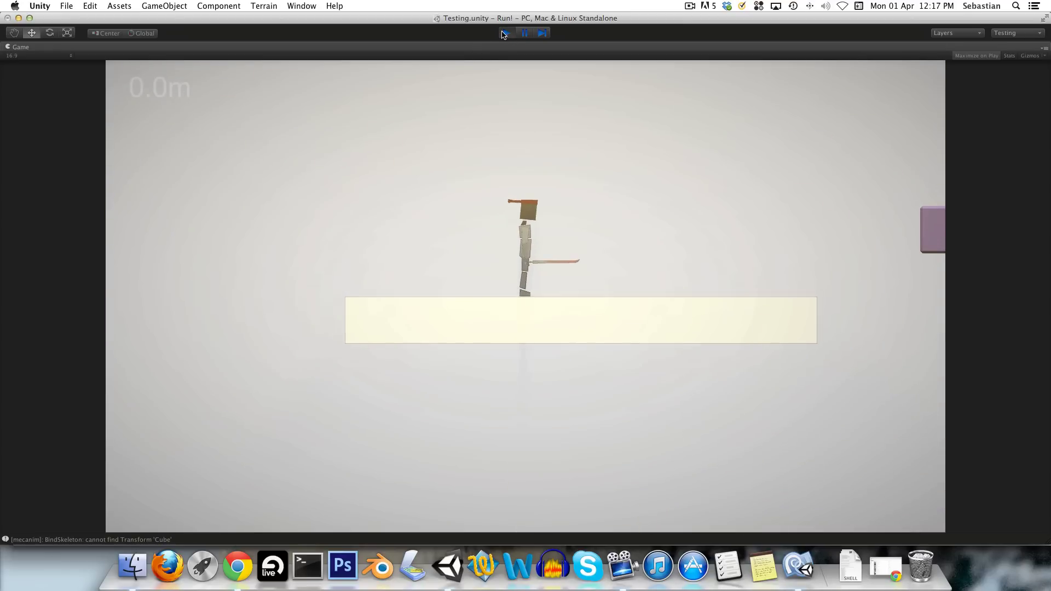
# - Restart the playtest, walk the character back and forth before the stacked sawblades, and stop the playtest
pyautogui.click(502, 32)
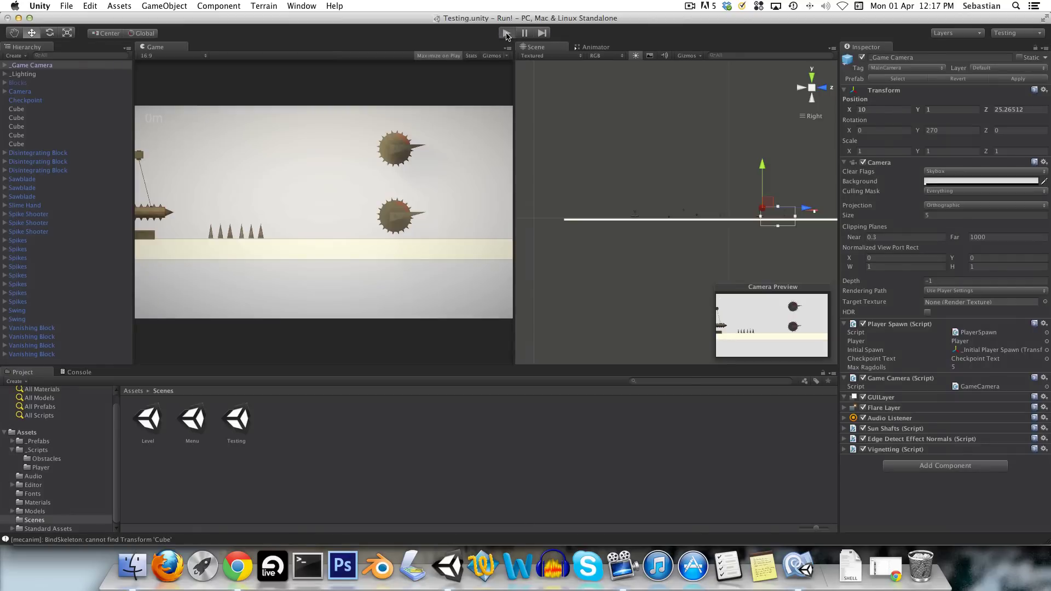
pyautogui.click(506, 34)
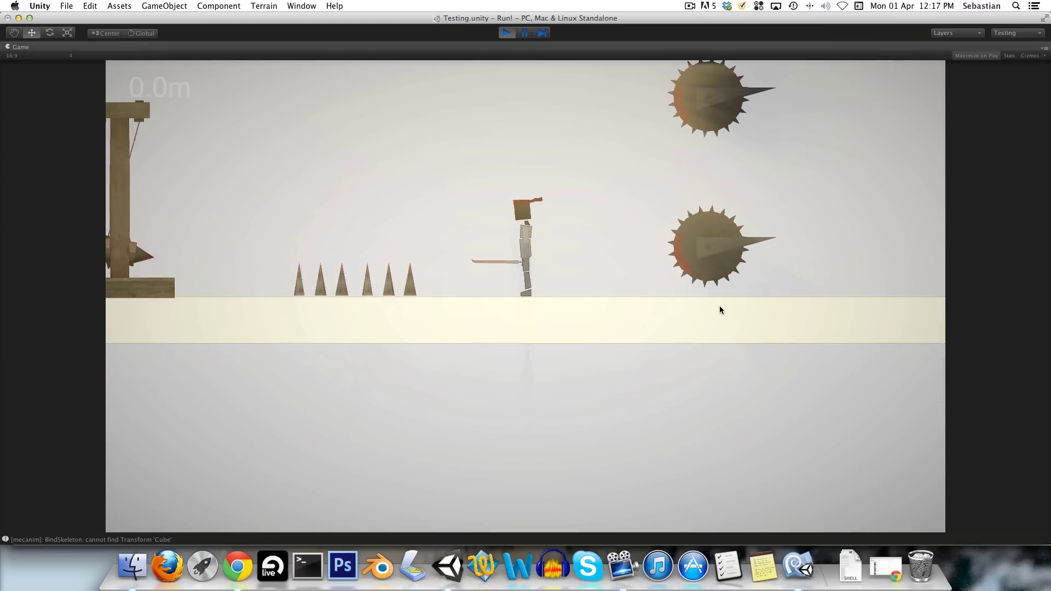
pyautogui.press('Right')
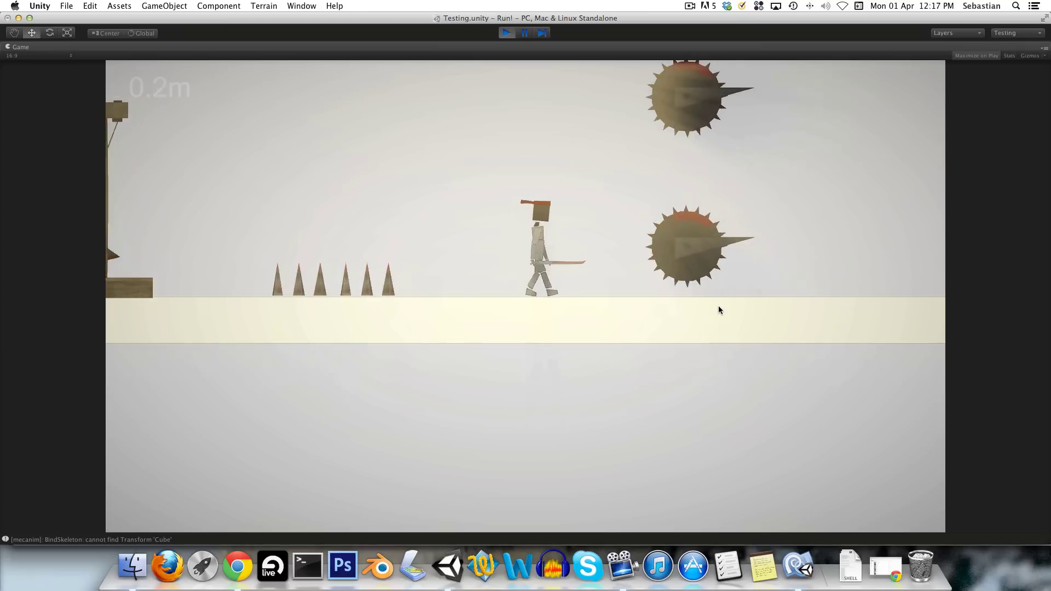
pyautogui.press('Left')
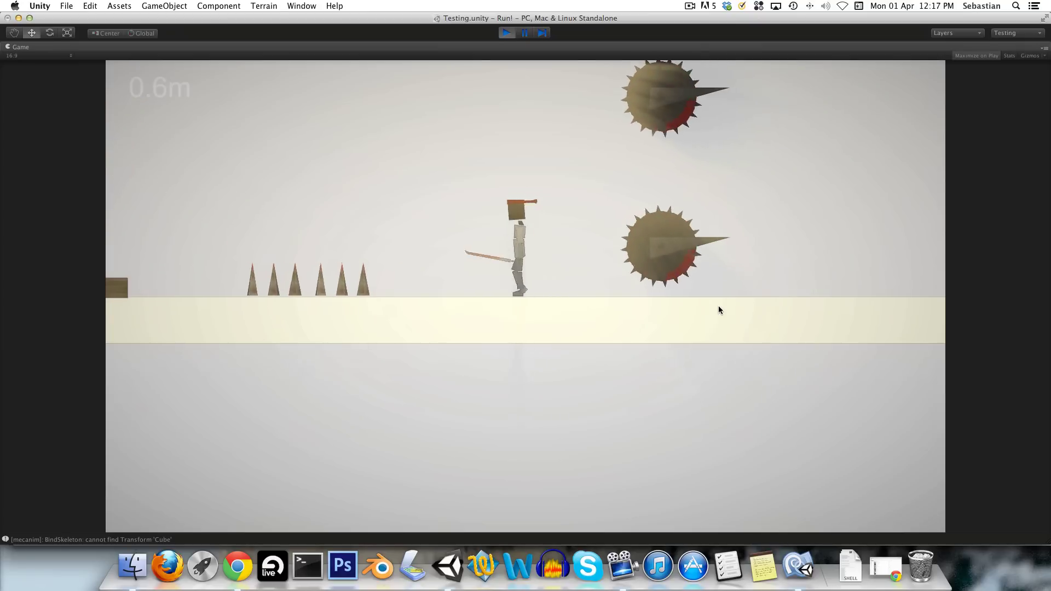
pyautogui.press('Right')
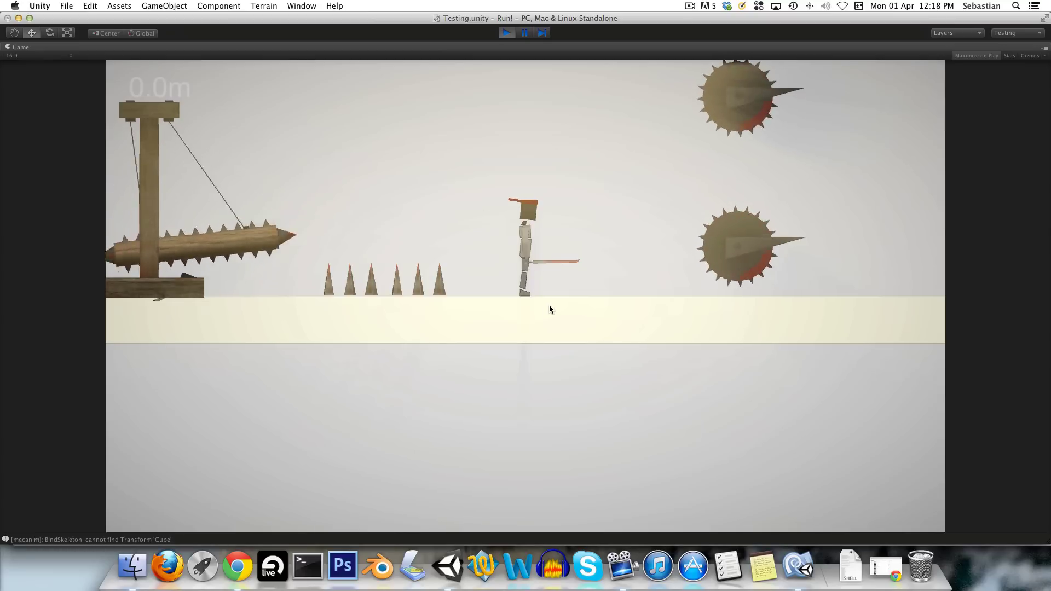
pyautogui.click(507, 32)
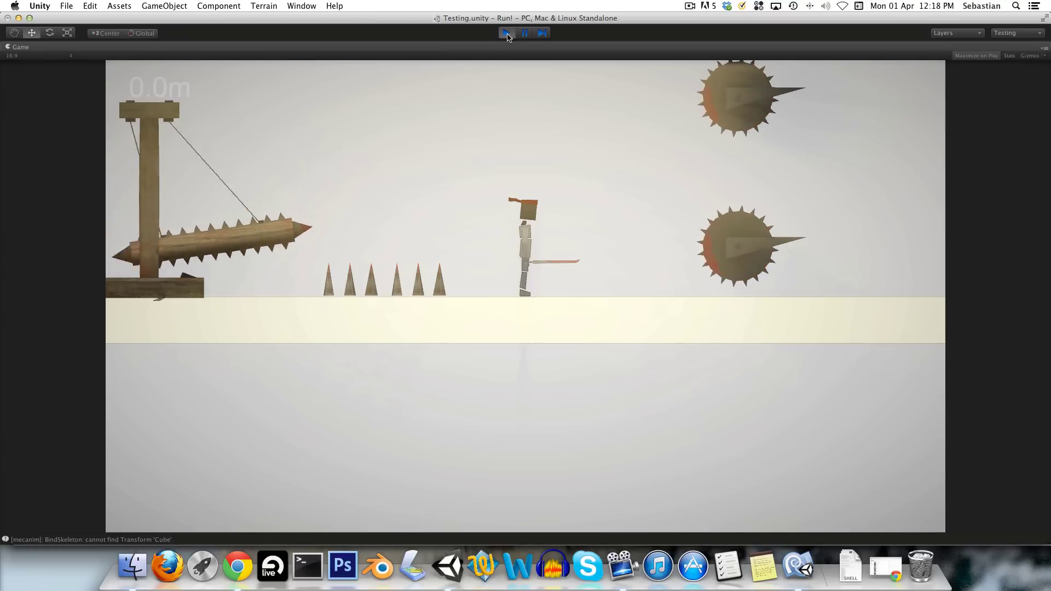